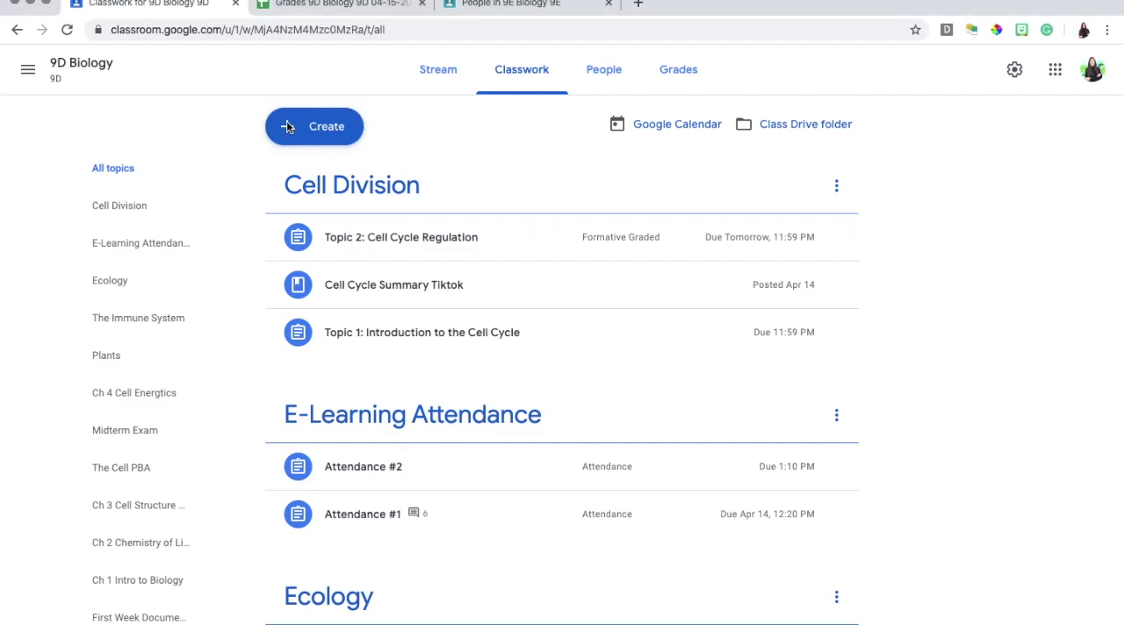
click(337, 130)
click(318, 309)
text(Attendance)
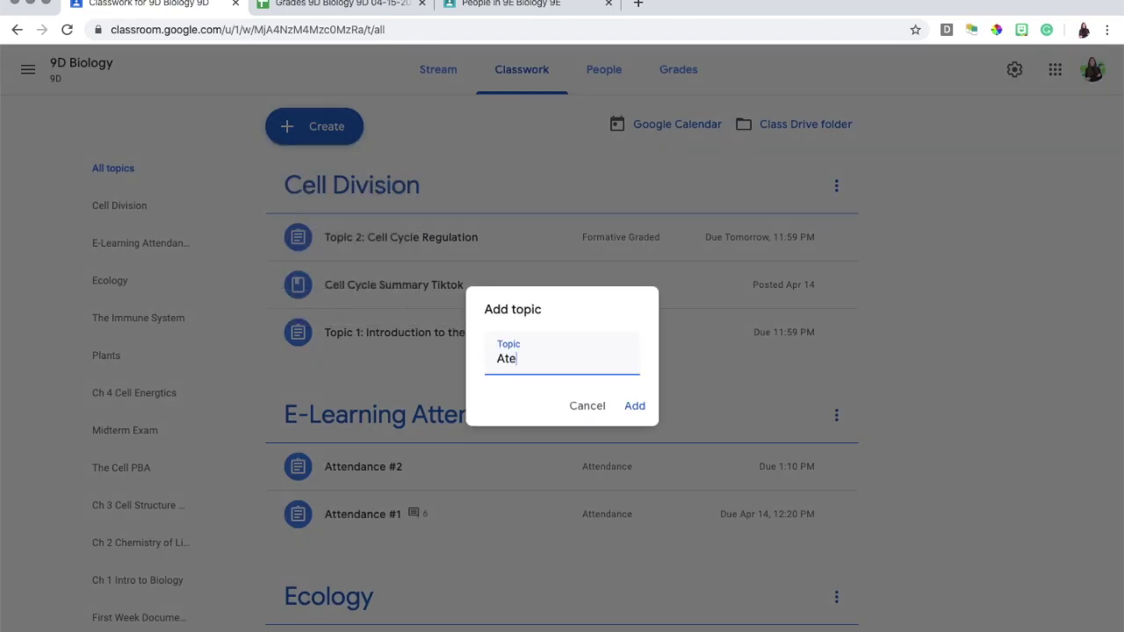
click(585, 404)
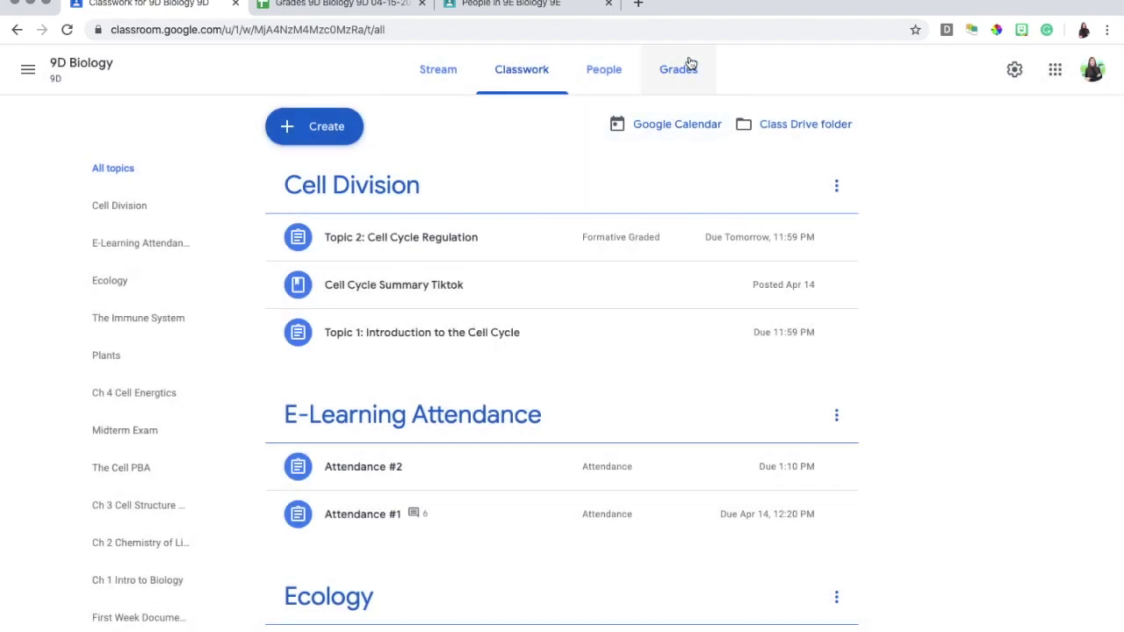
Step: Examine the grade categories and their default points in the Grading section of the 9D Biology class settings
click(674, 86)
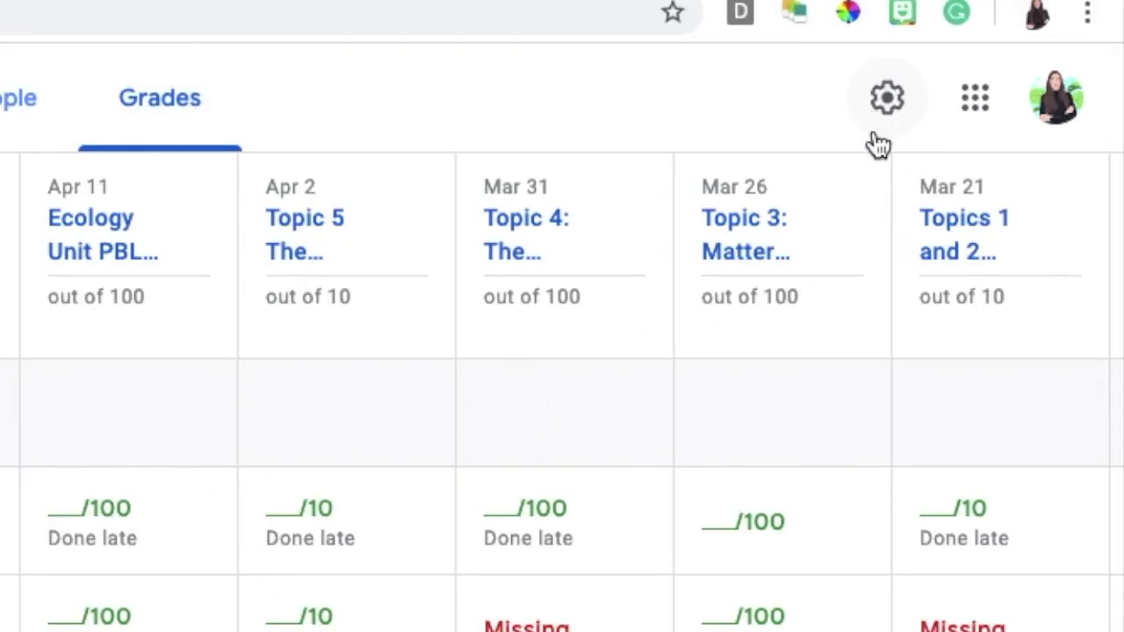
click(887, 97)
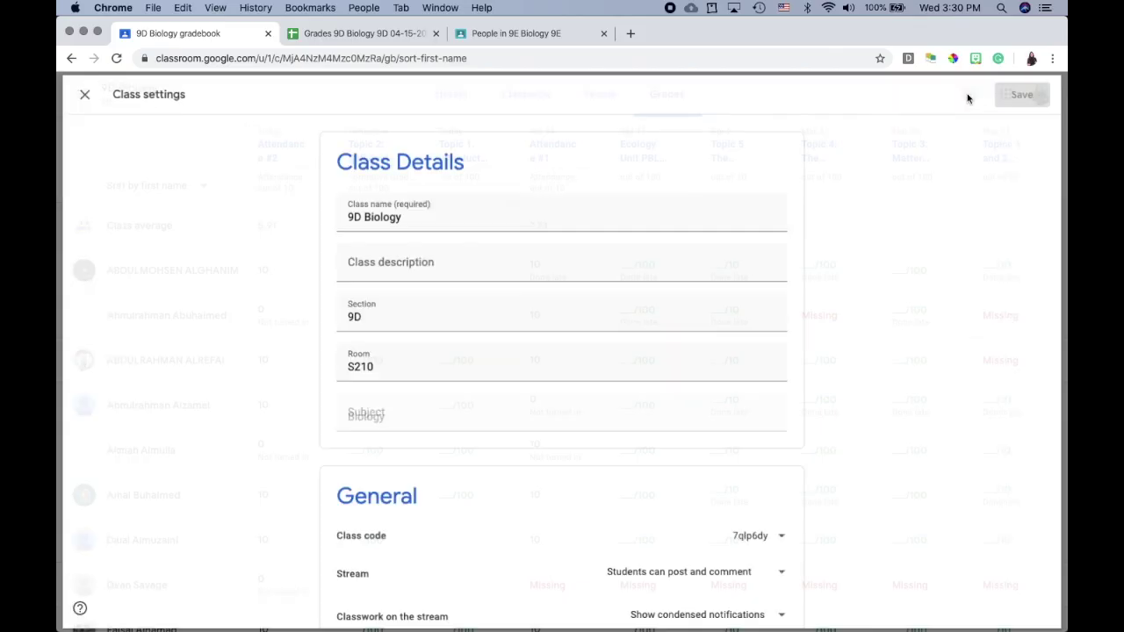
scroll(729, 400, down, 10)
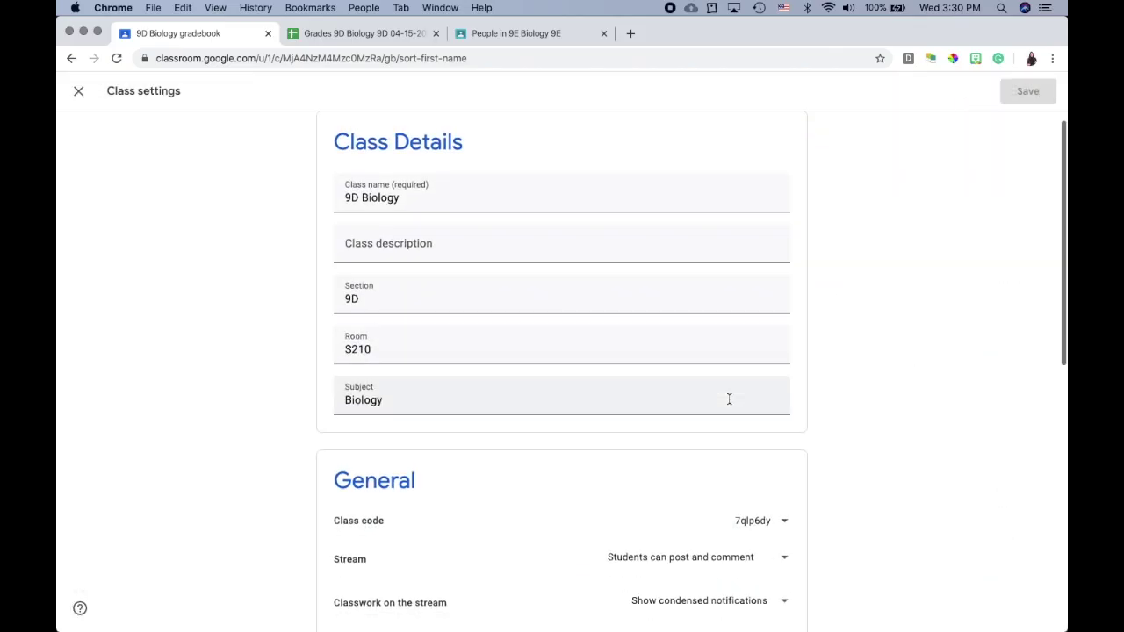
scroll(728, 404, down, 2)
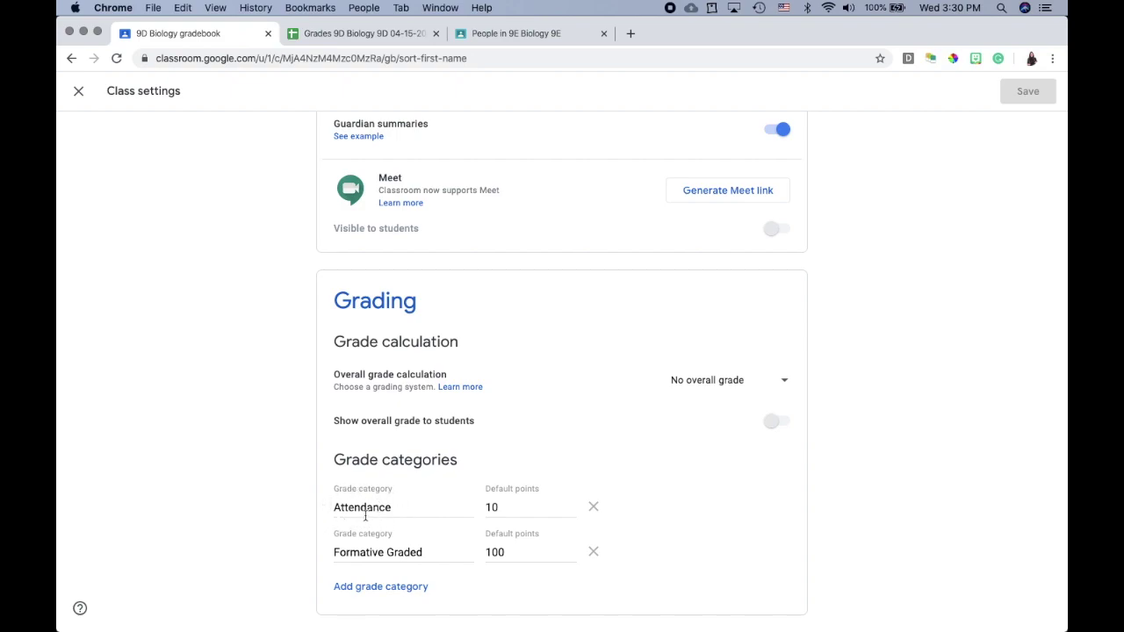
drag(404, 509, 305, 511)
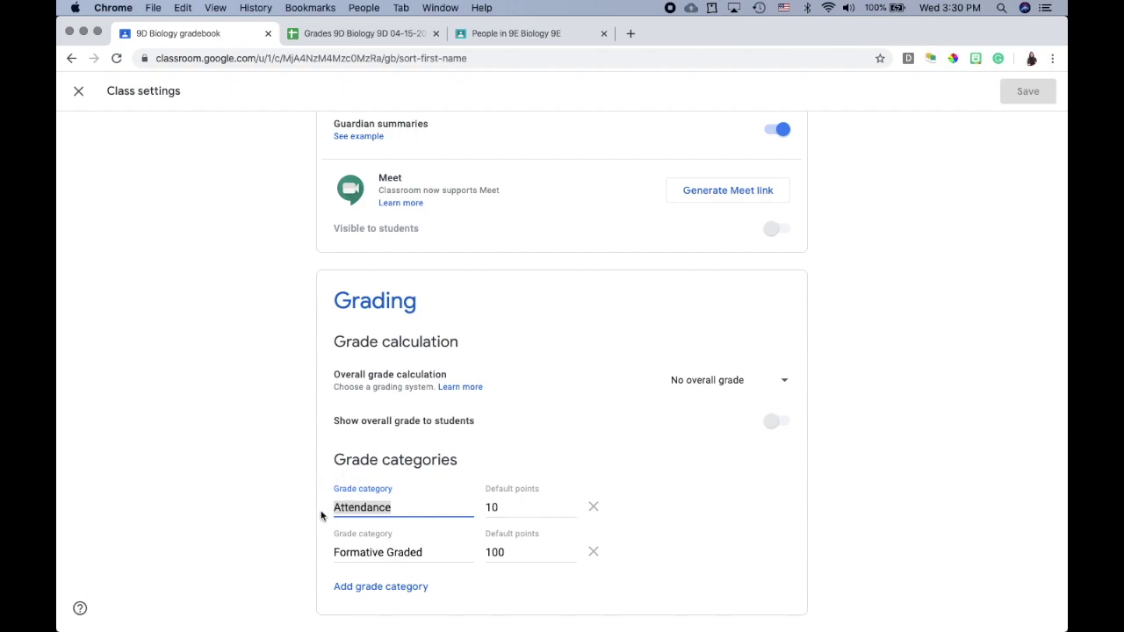
click(347, 504)
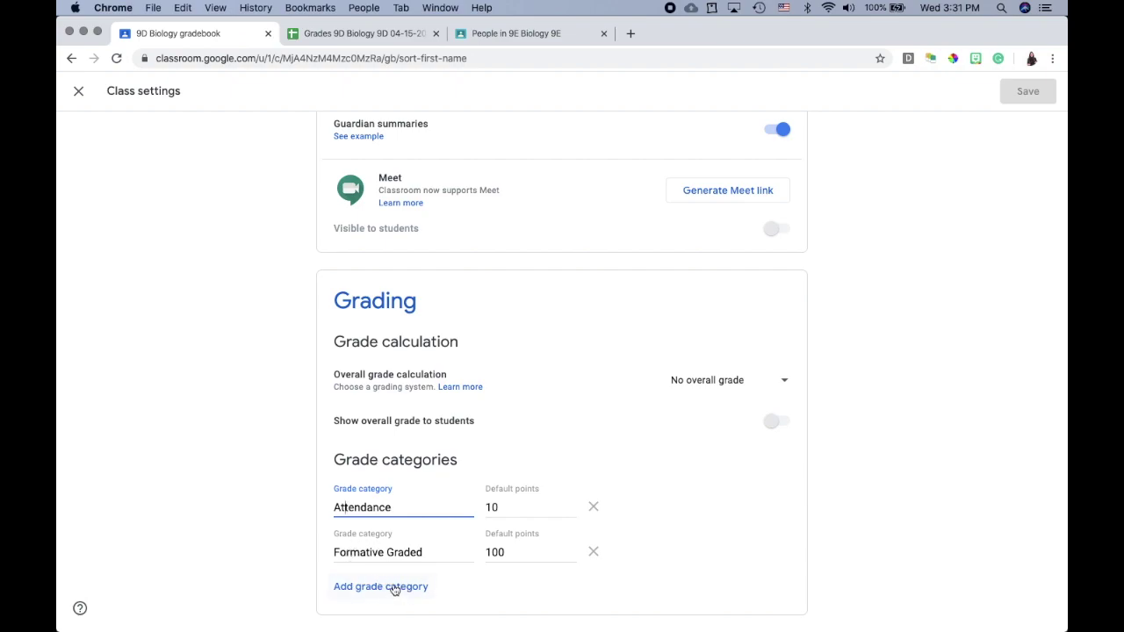
click(336, 506)
drag(336, 507, 412, 507)
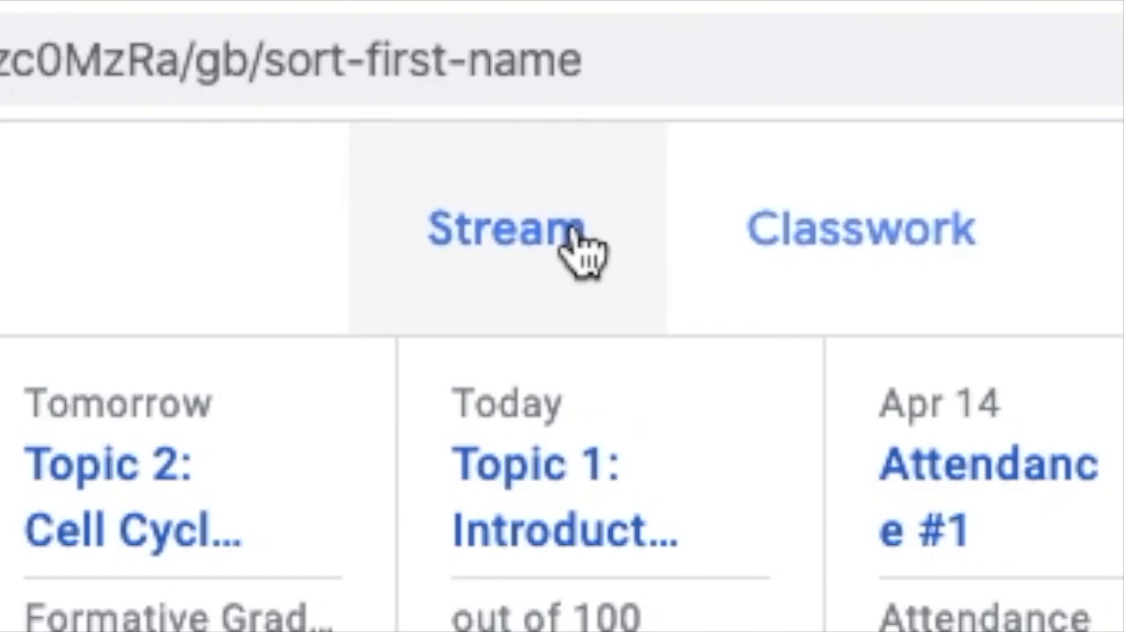
Step: Create a new assignment titled "Attendance #3" in the 9D Biology classwork
click(580, 239)
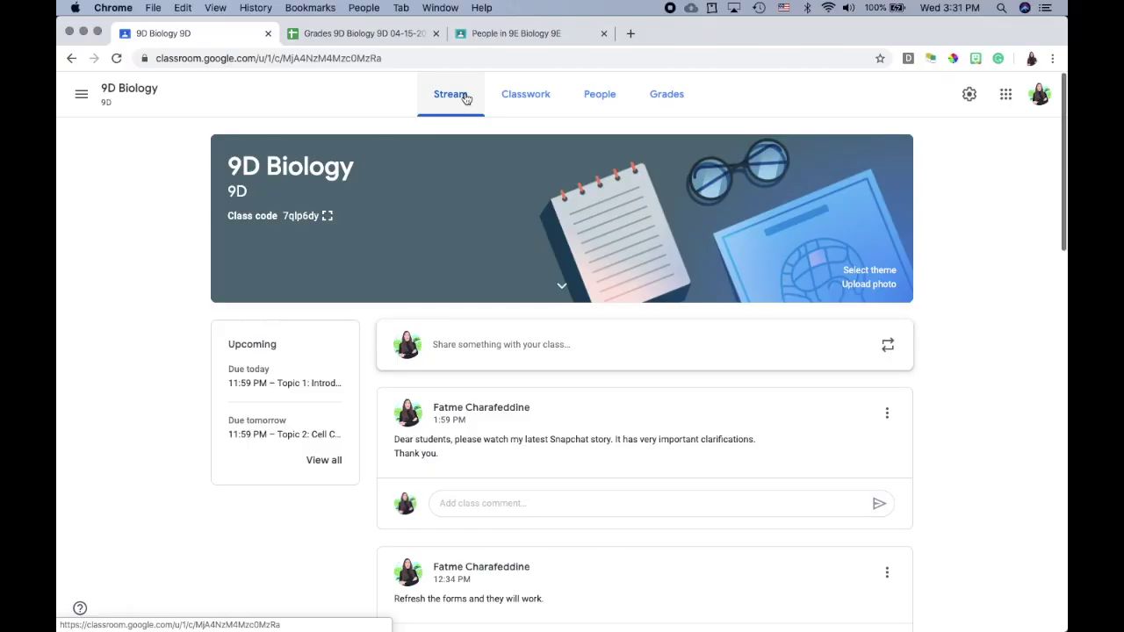
click(514, 104)
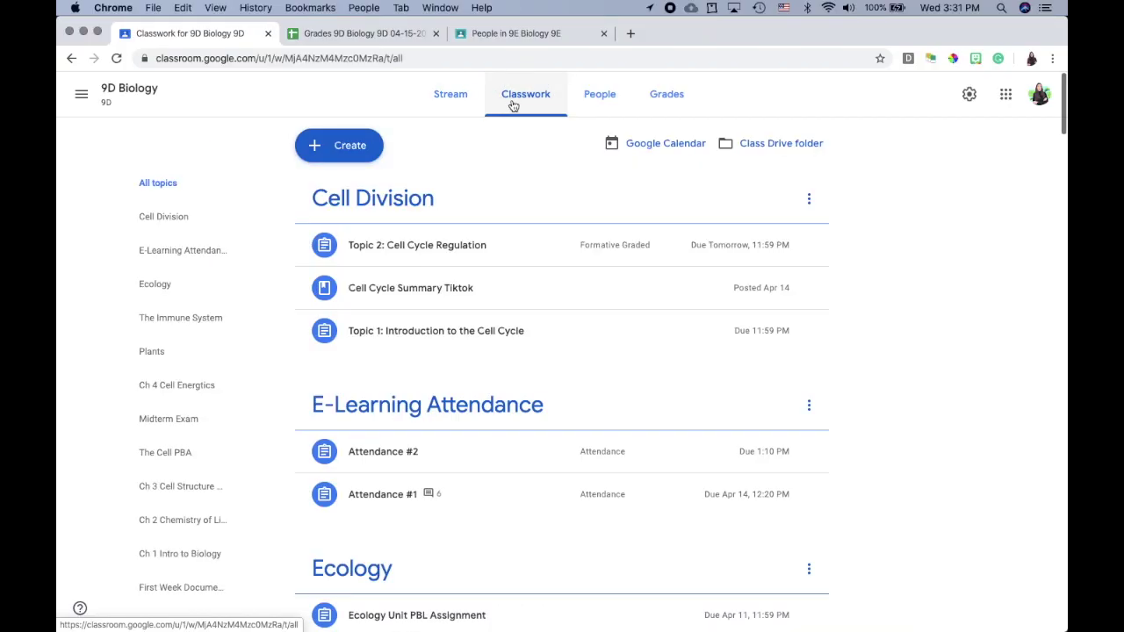
click(344, 151)
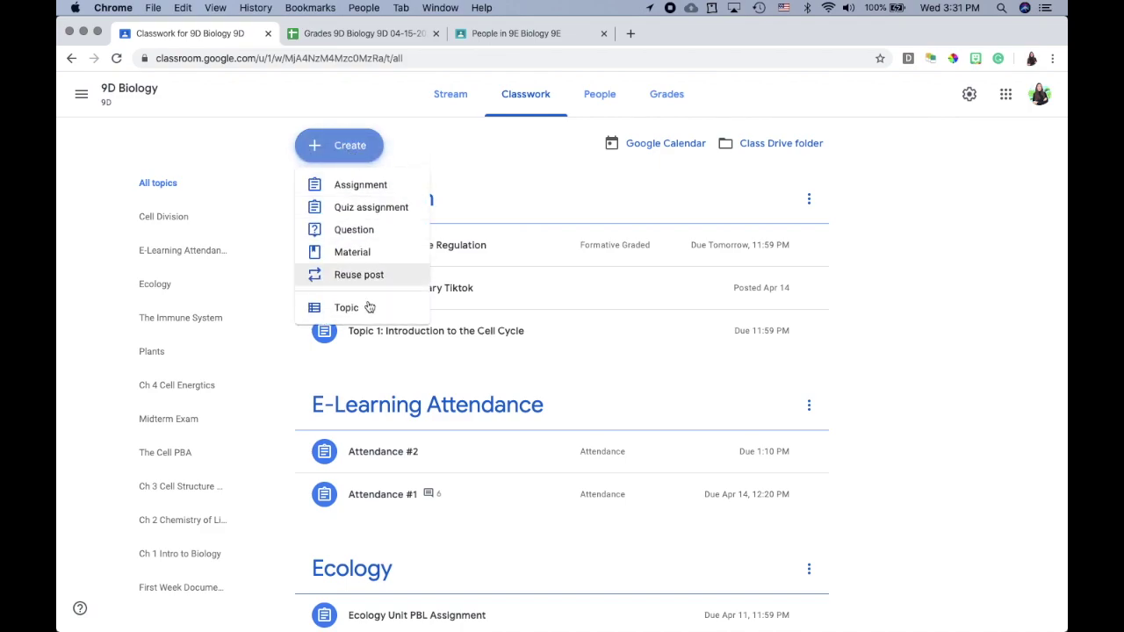
click(356, 186)
text(A)
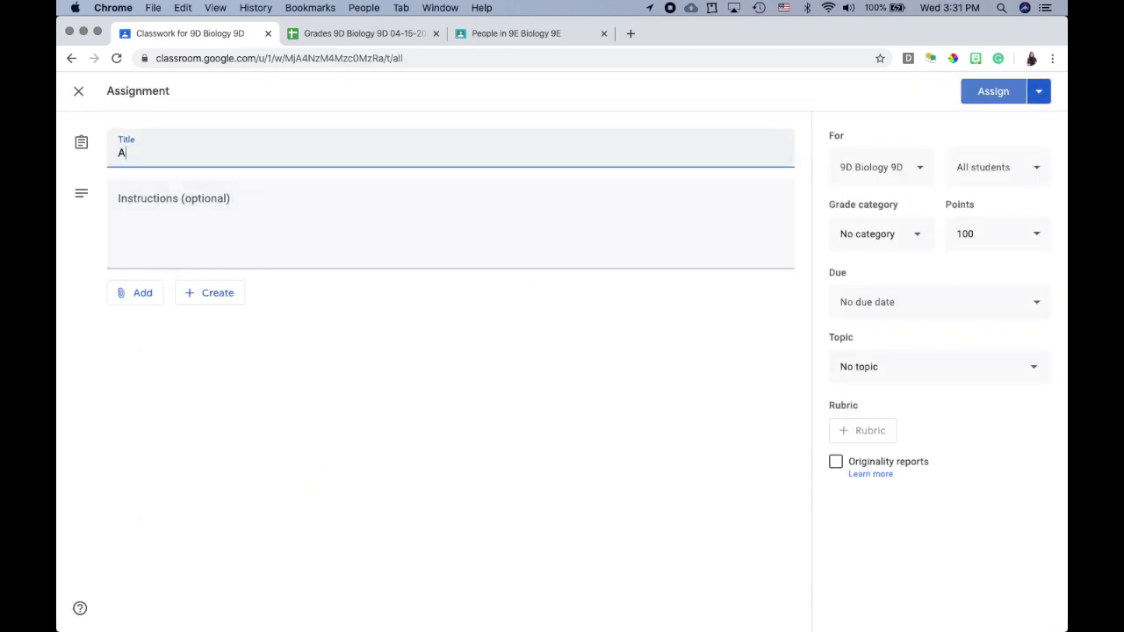
text(ttendance #3)
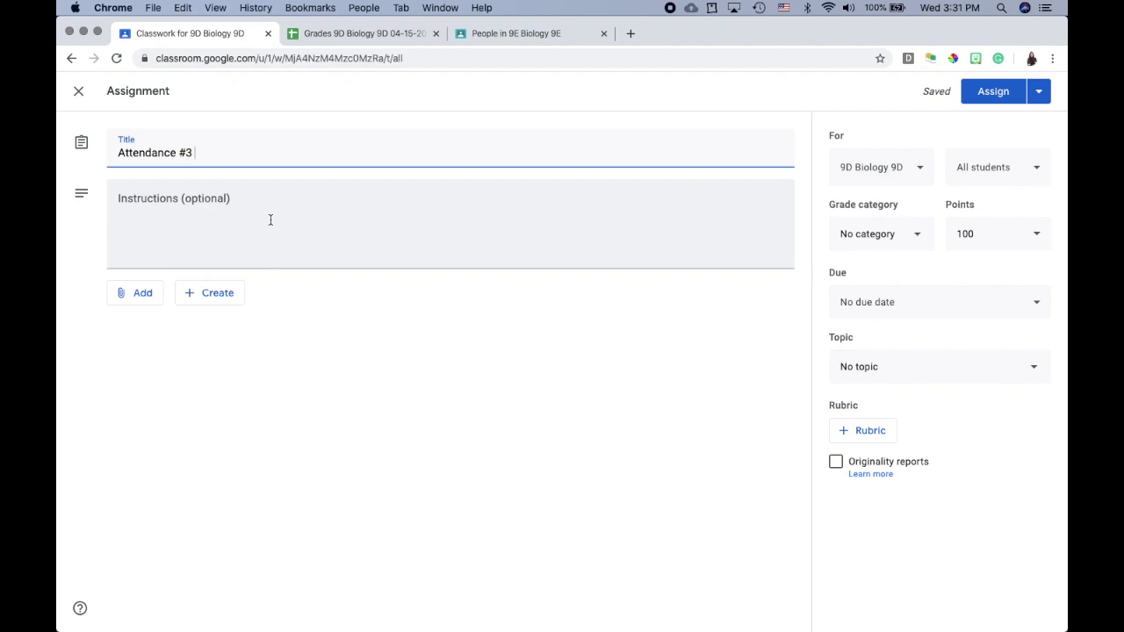
drag(113, 153, 200, 154)
double_click(144, 153)
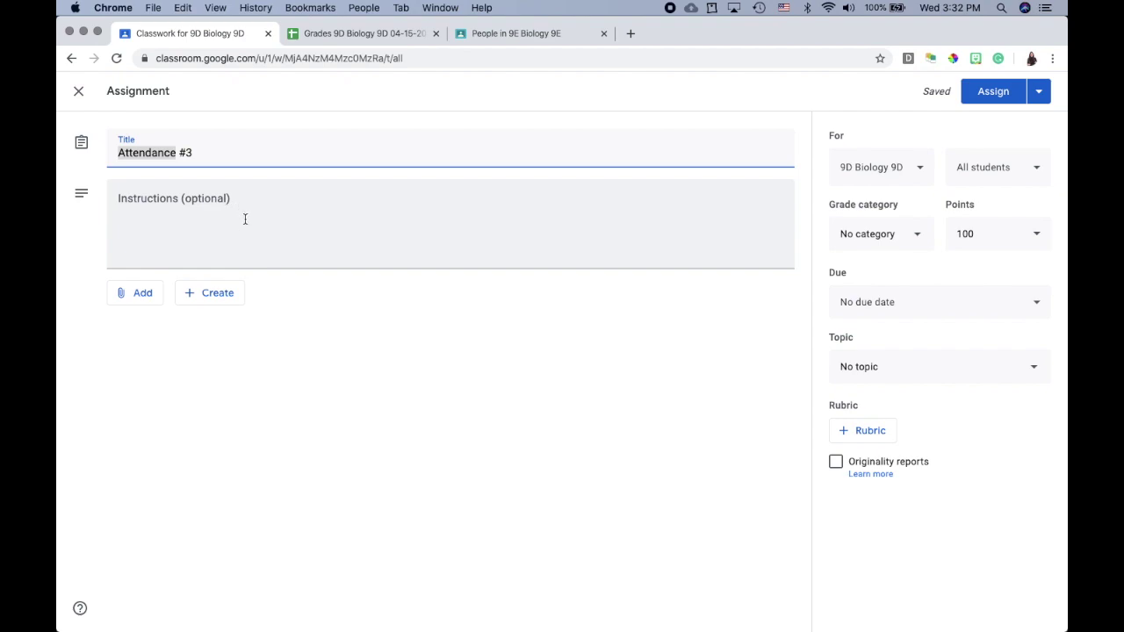
click(180, 168)
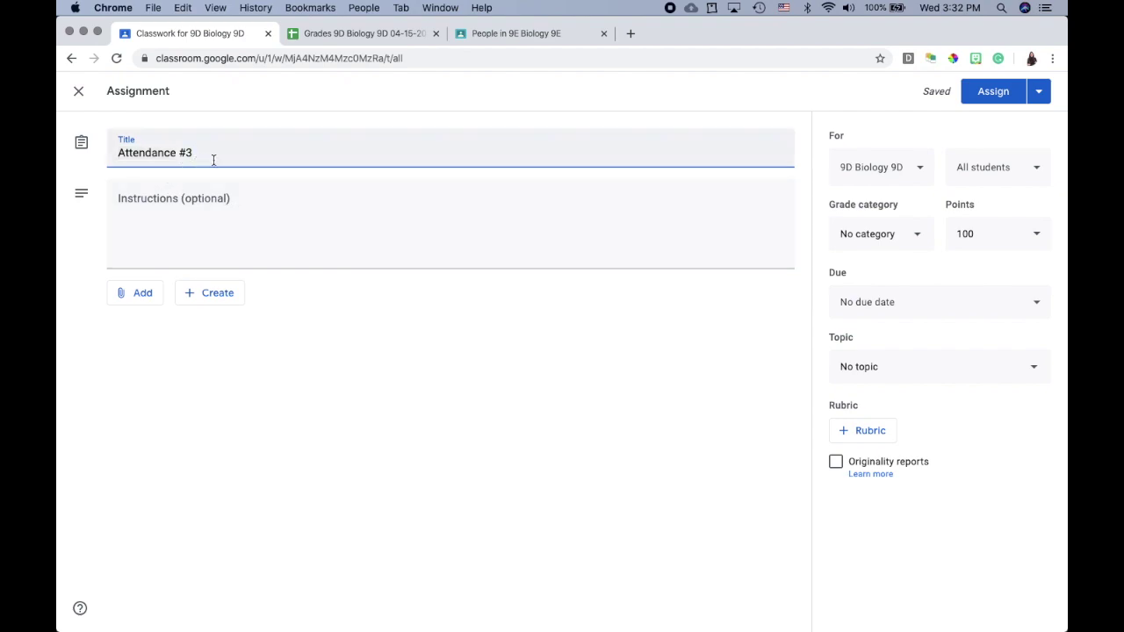
drag(214, 158, 108, 152)
Step: Enter the instructions "Please mark this as done once you log into the session in order for your attendance to count."
click(207, 210)
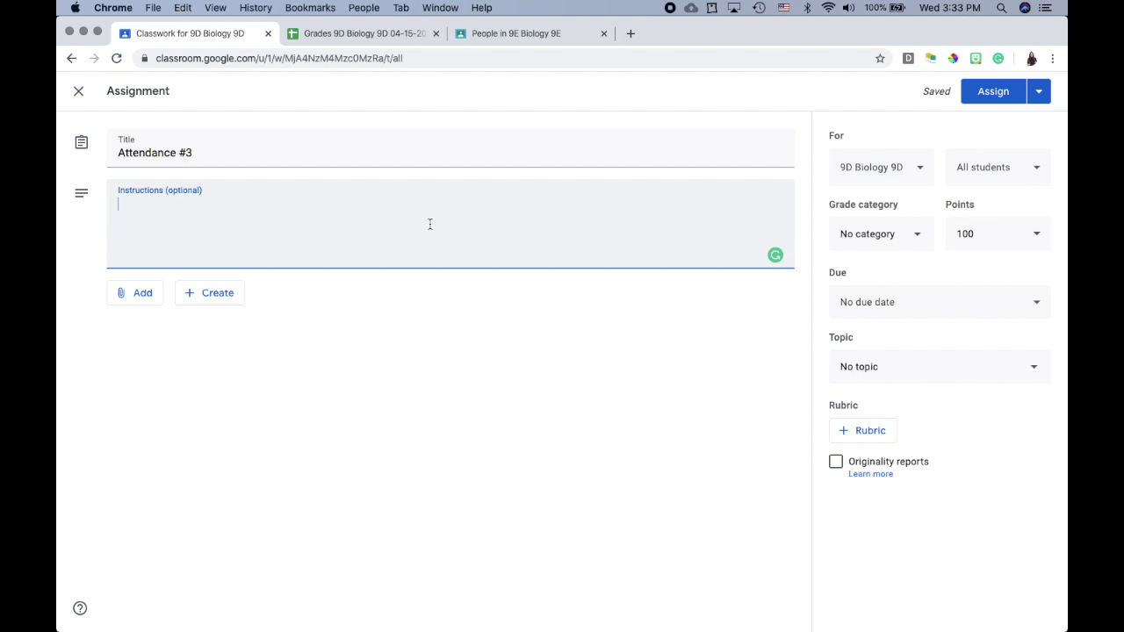
text(pLEASE)
key(BackSpace)
key(BackSpace)
key(BackSpace)
key(BackSpace)
key(BackSpace)
key(BackSpace)
text(Please mark this as done)
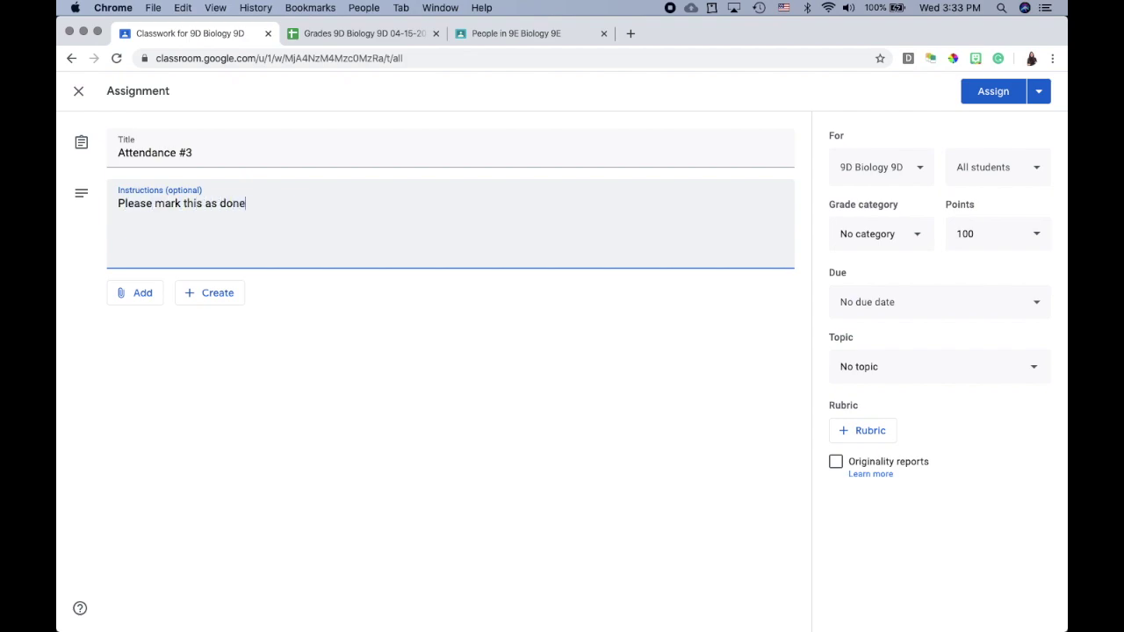
text( once you log into th)
key(BackSpace)
key(BackSpace)
text(the session.)
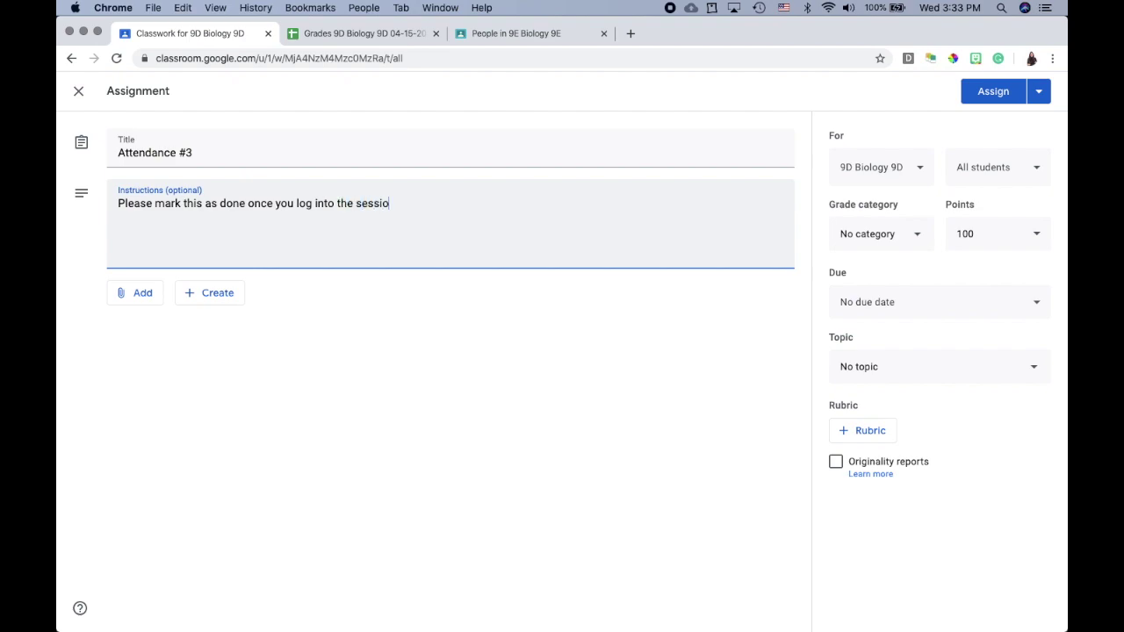
key(BackSpace)
key(BackSpace)
text(in order for your attendance to count.)
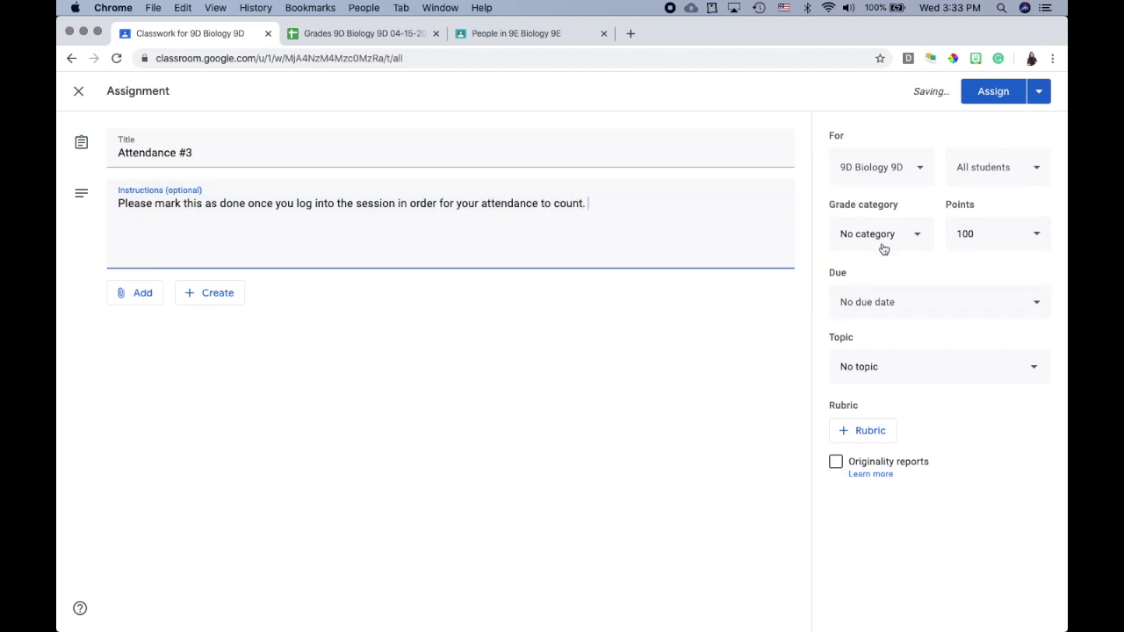
Step: Assign the Attendance grade category and the E-Learning Attendance topic to the assignment
click(877, 243)
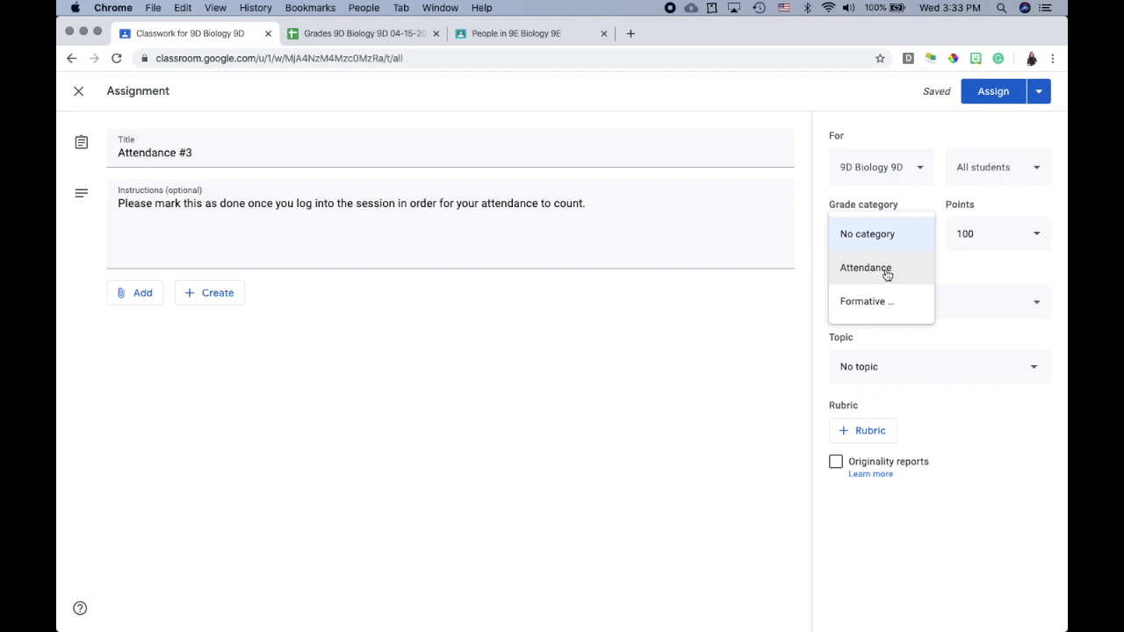
click(887, 272)
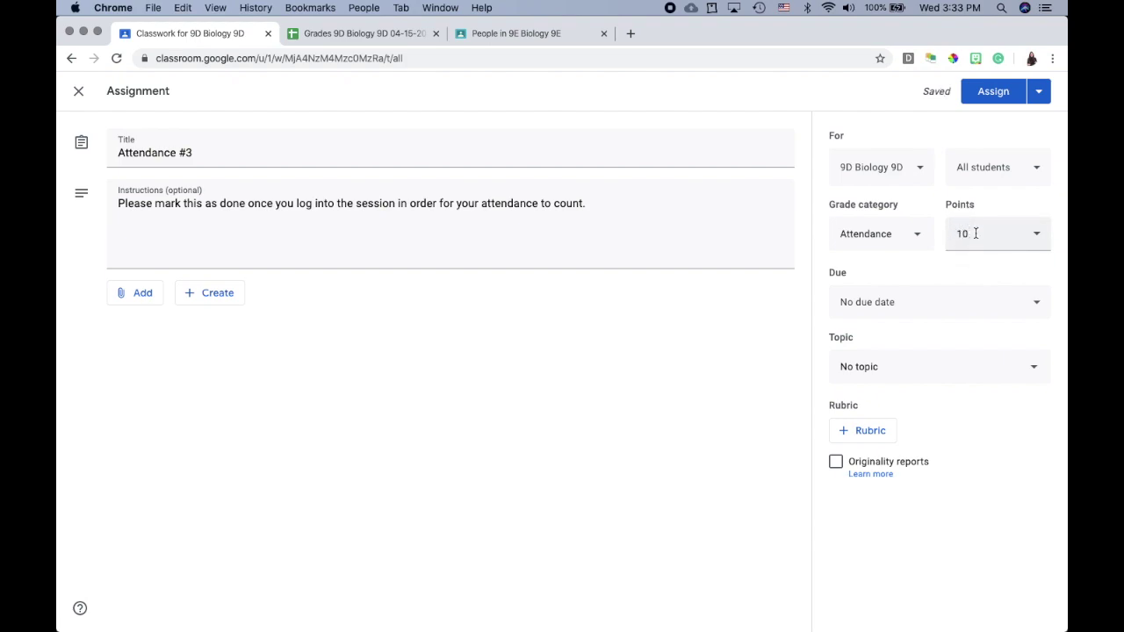
click(862, 367)
click(925, 401)
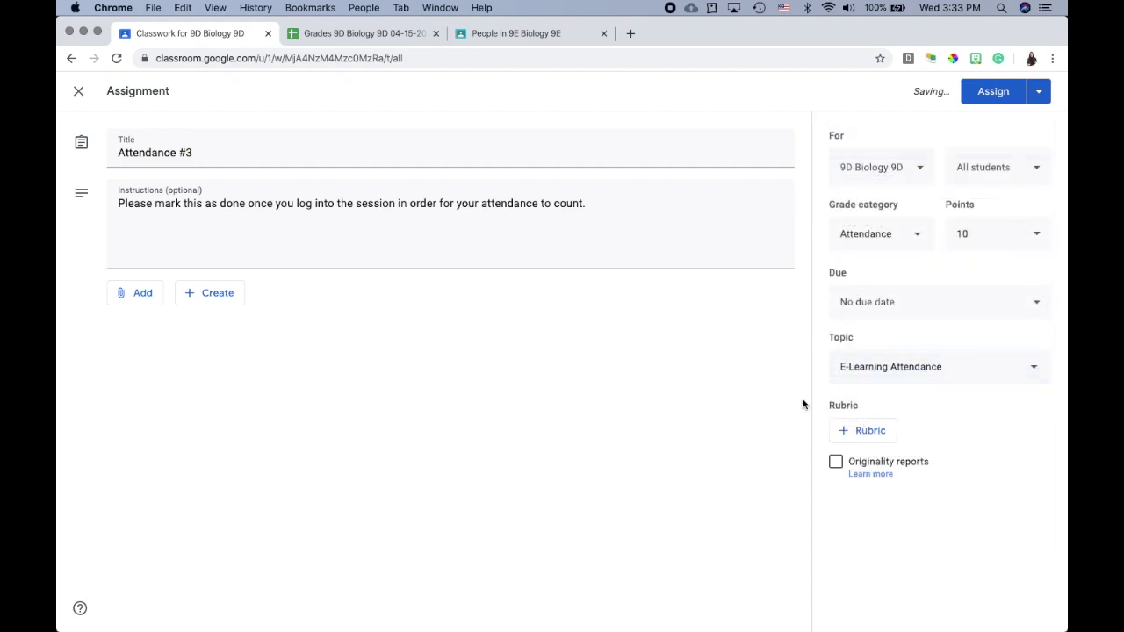
Step: Set the assignment's due date to Apr 16, 2020 at 12:10 PM
click(891, 306)
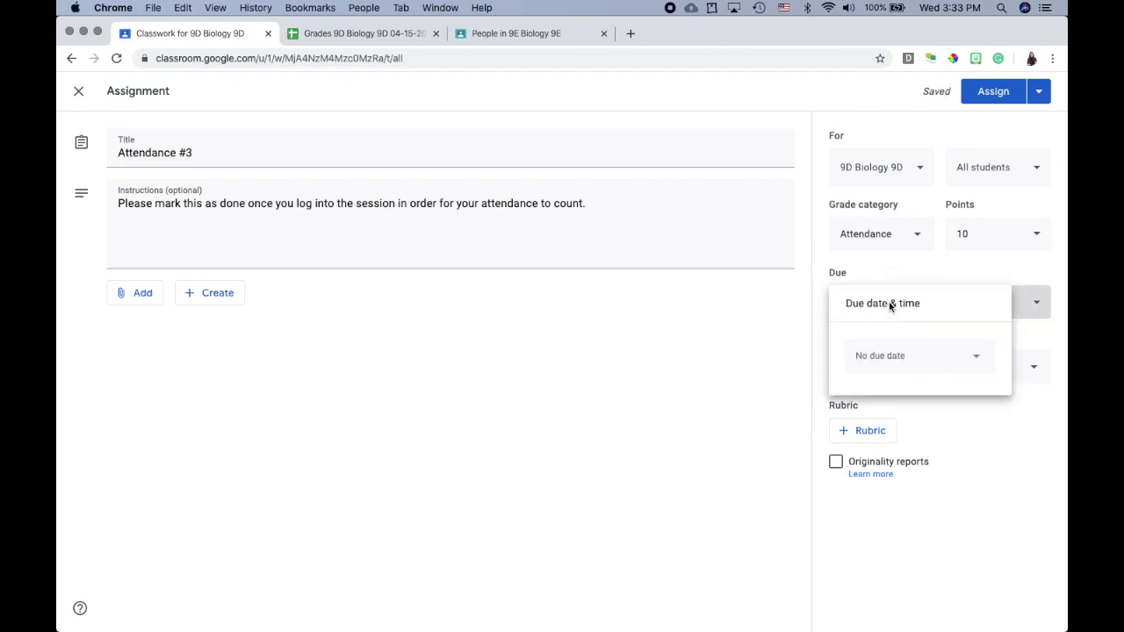
click(885, 375)
click(946, 468)
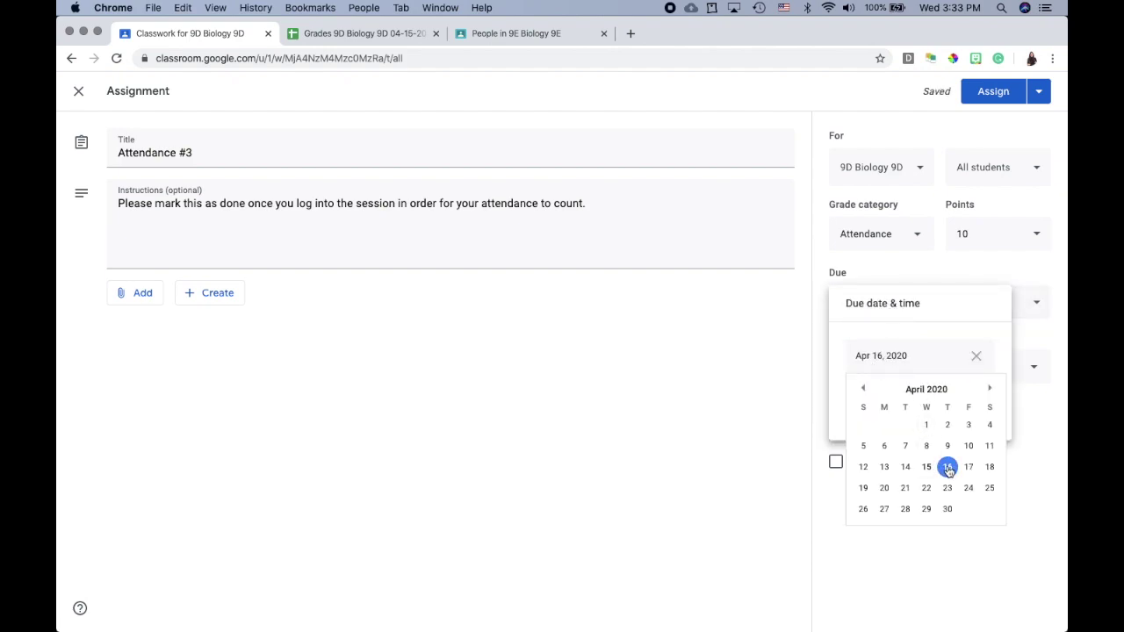
click(914, 408)
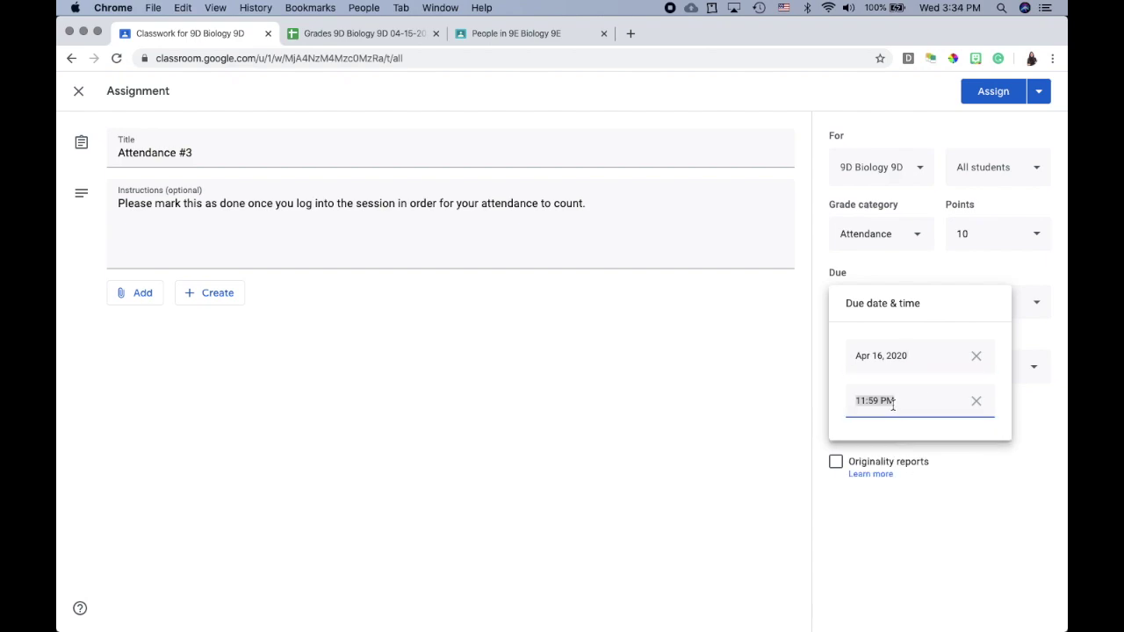
text(12:10 pm)
click(713, 444)
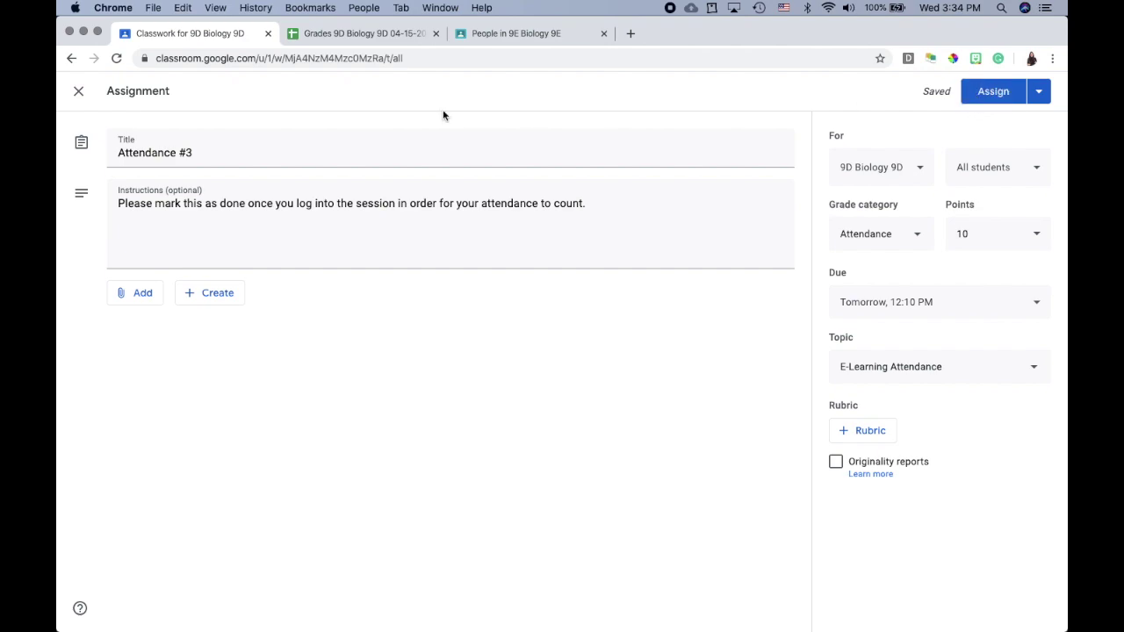
Step: Open scheduling for the Attendance #3 assignment and set its posting time to 12:30 PM
click(1036, 101)
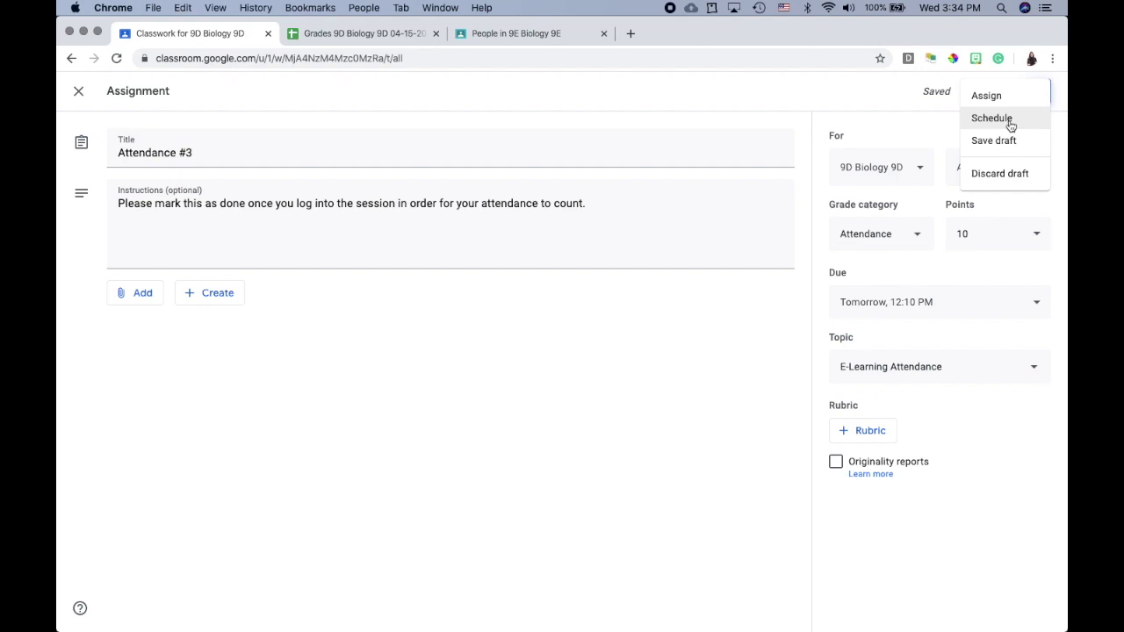
click(992, 118)
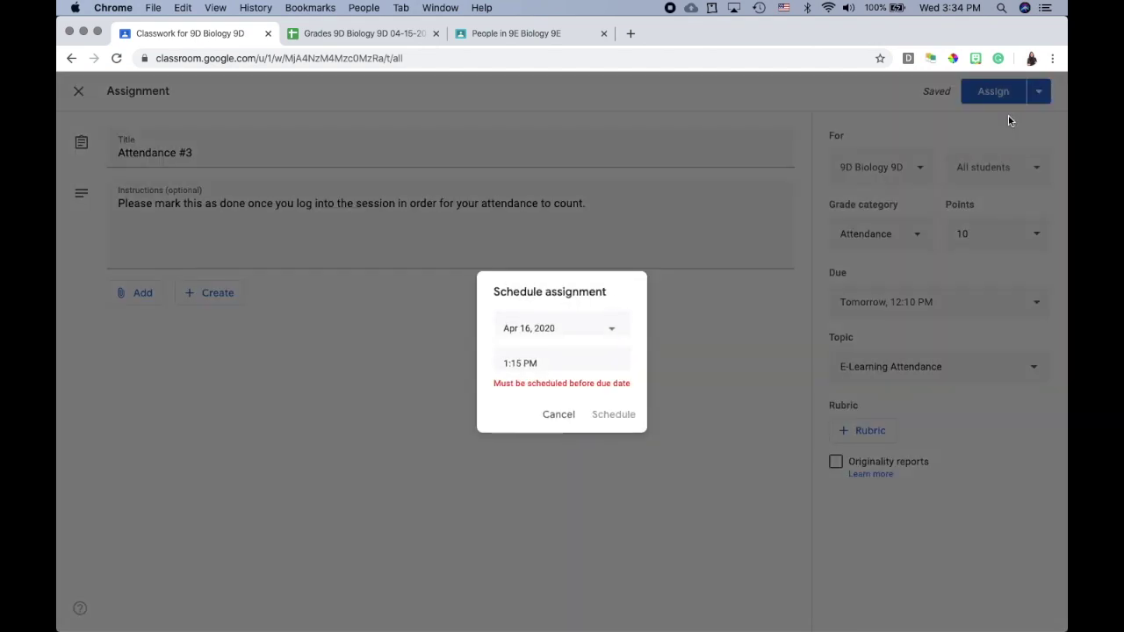
click(543, 360)
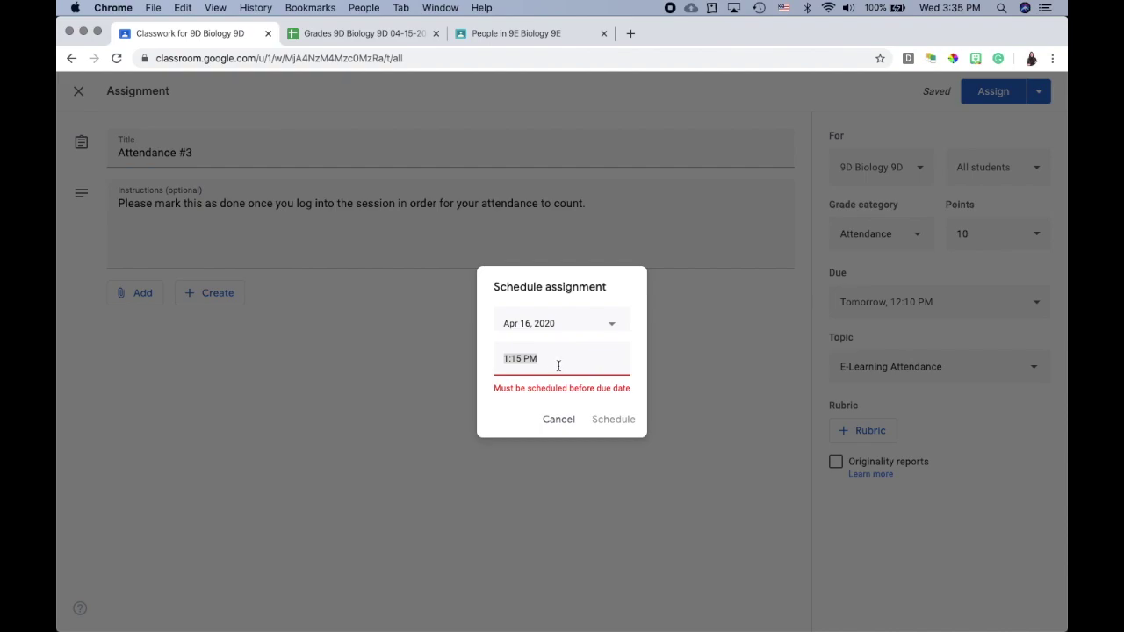
text(12:30 pm)
Step: Try Apr 15 and Apr 17 as the assignment's scheduled posting date, returning it to Apr 16, 2020
click(568, 322)
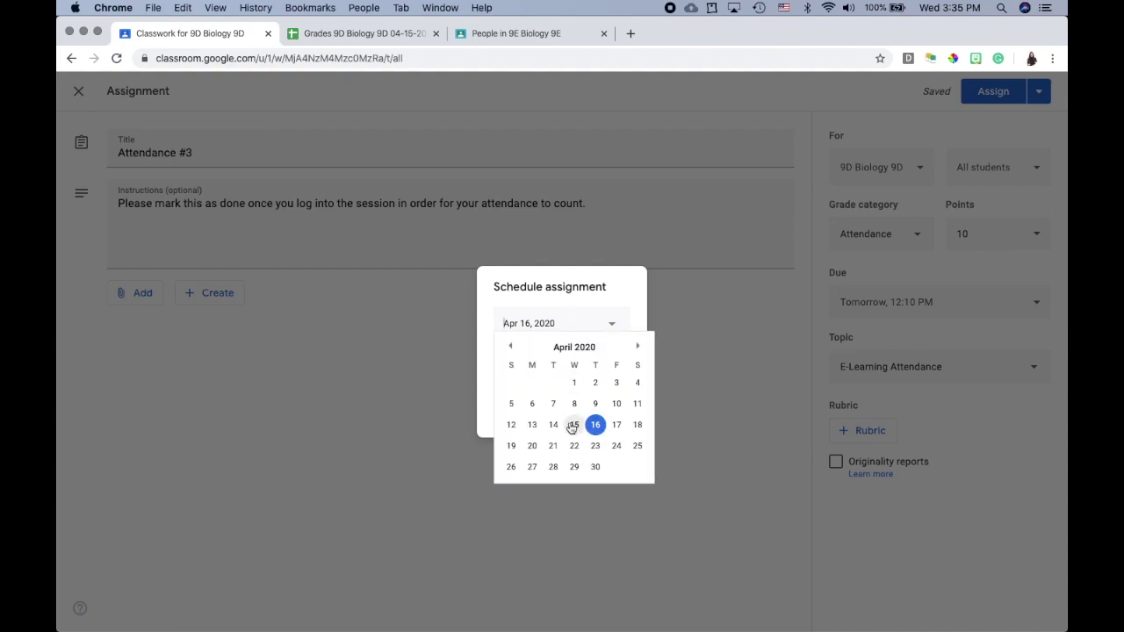
click(571, 424)
click(570, 366)
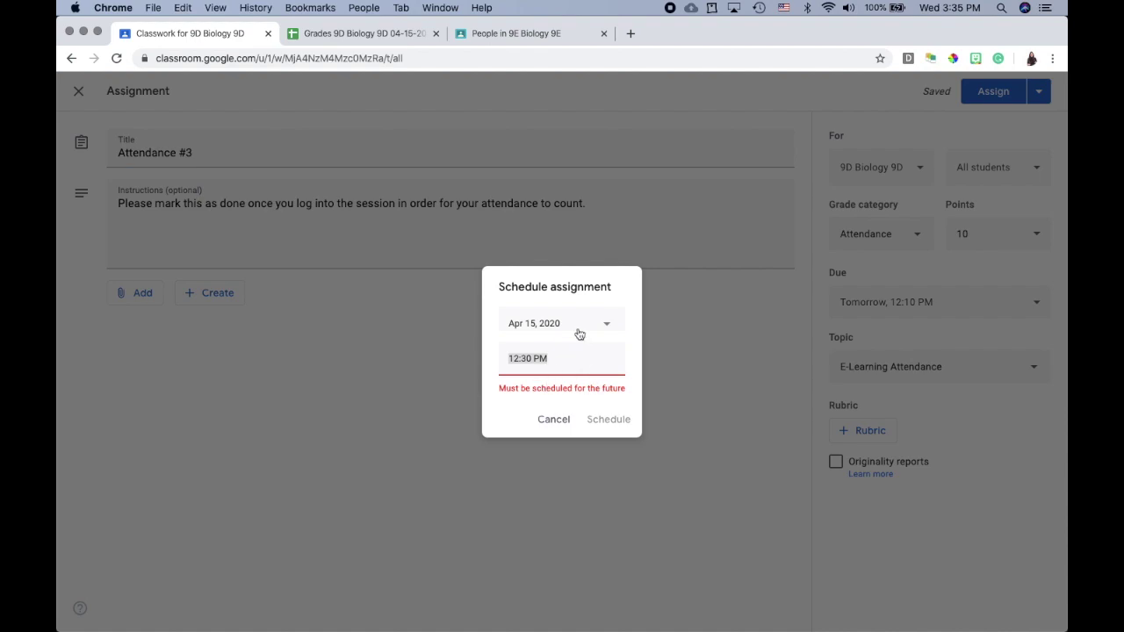
click(575, 328)
click(600, 425)
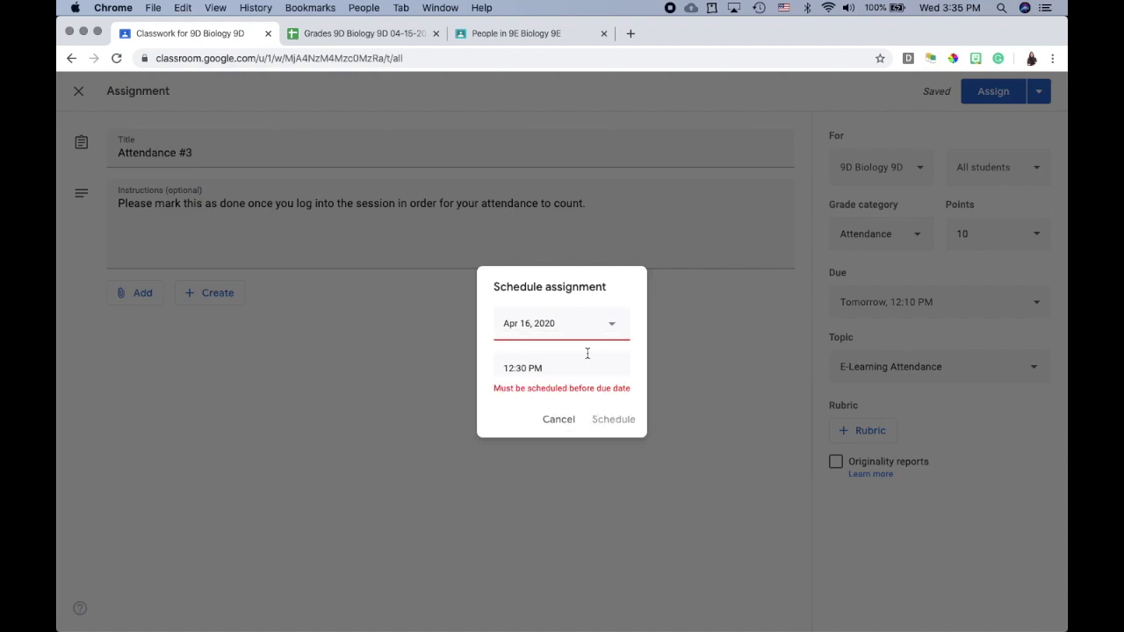
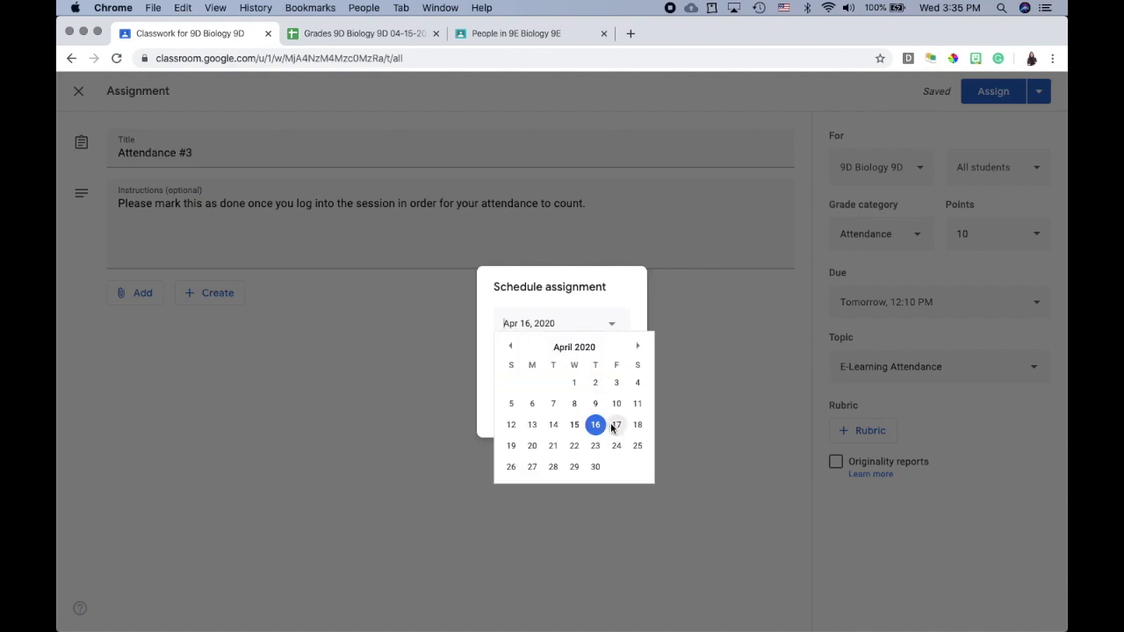
click(566, 339)
click(616, 434)
click(598, 433)
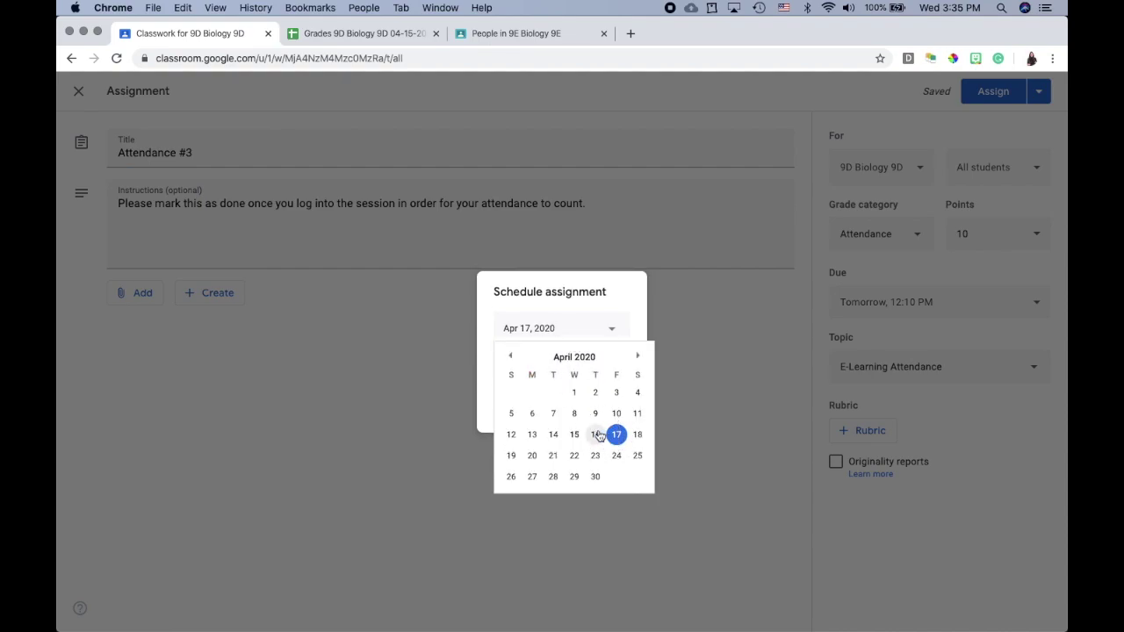
Step: Try a scheduled posting time of 11:30 AM for Attendance #3 and cancel the scheduling
click(544, 363)
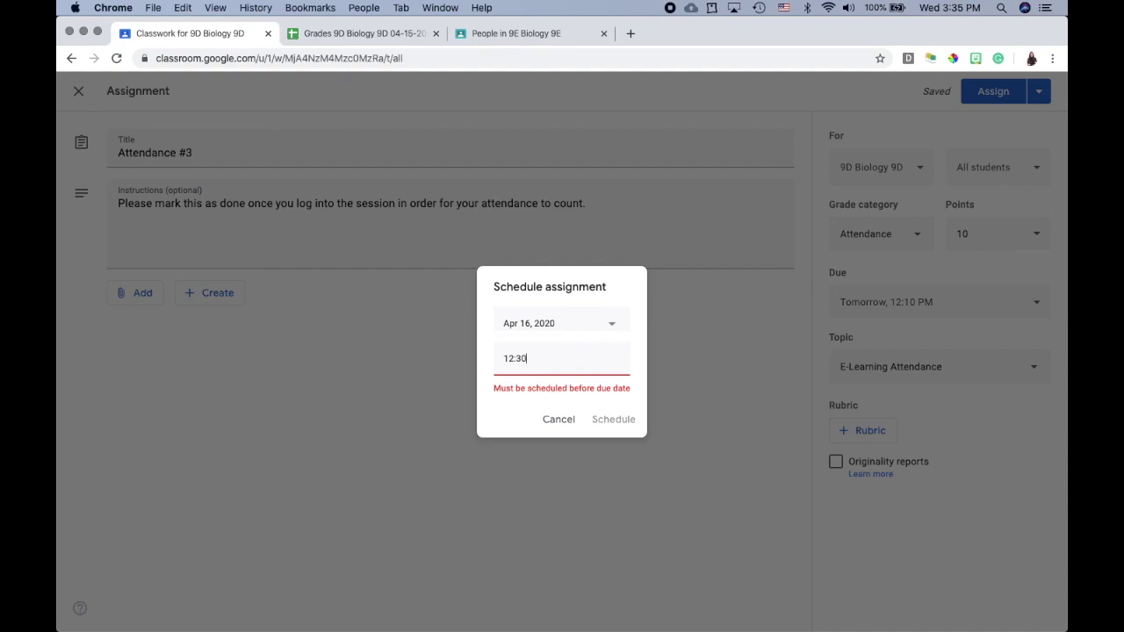
key(BackSpace)
key(BackSpace)
text(11:30 am)
click(566, 395)
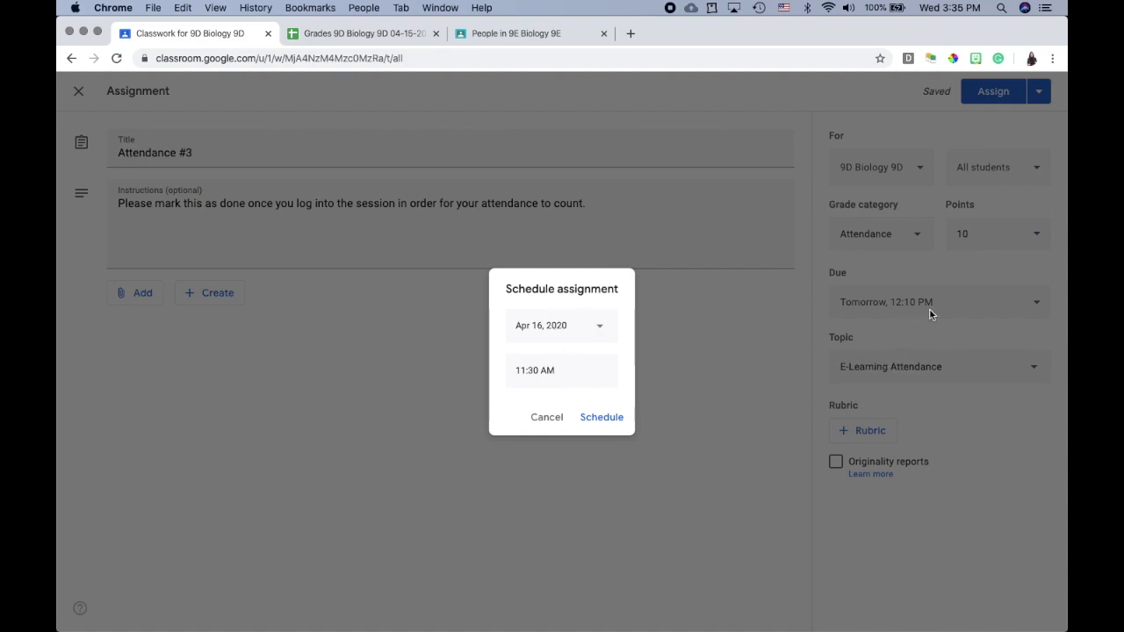
click(547, 417)
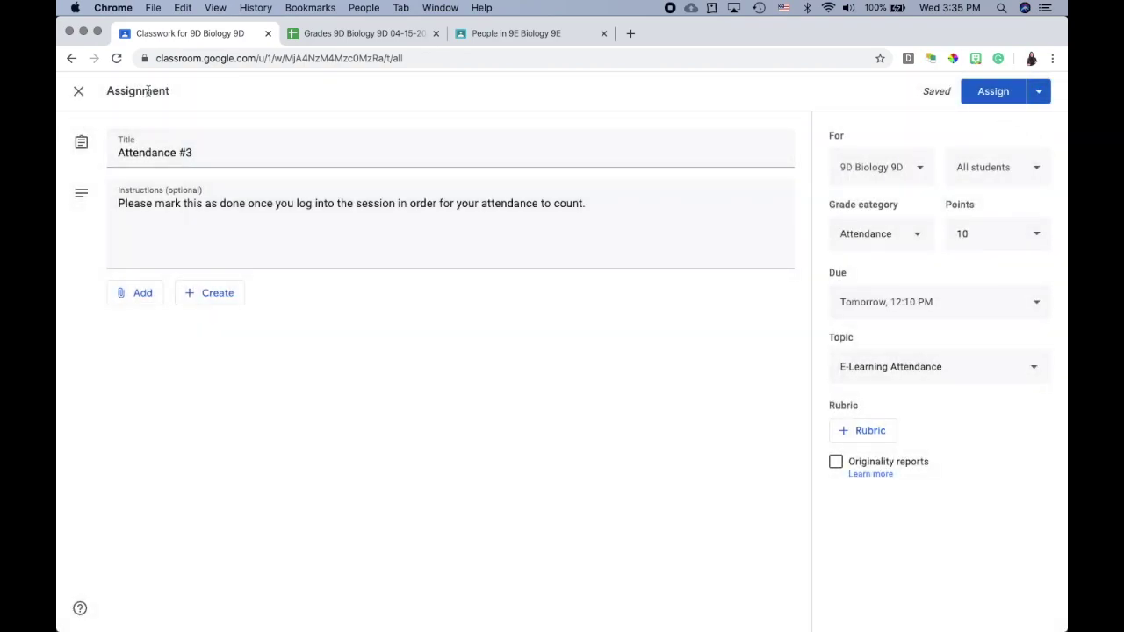
Step: Close the Attendance #3 draft and open the Attendance #2 assignment's student work
click(79, 92)
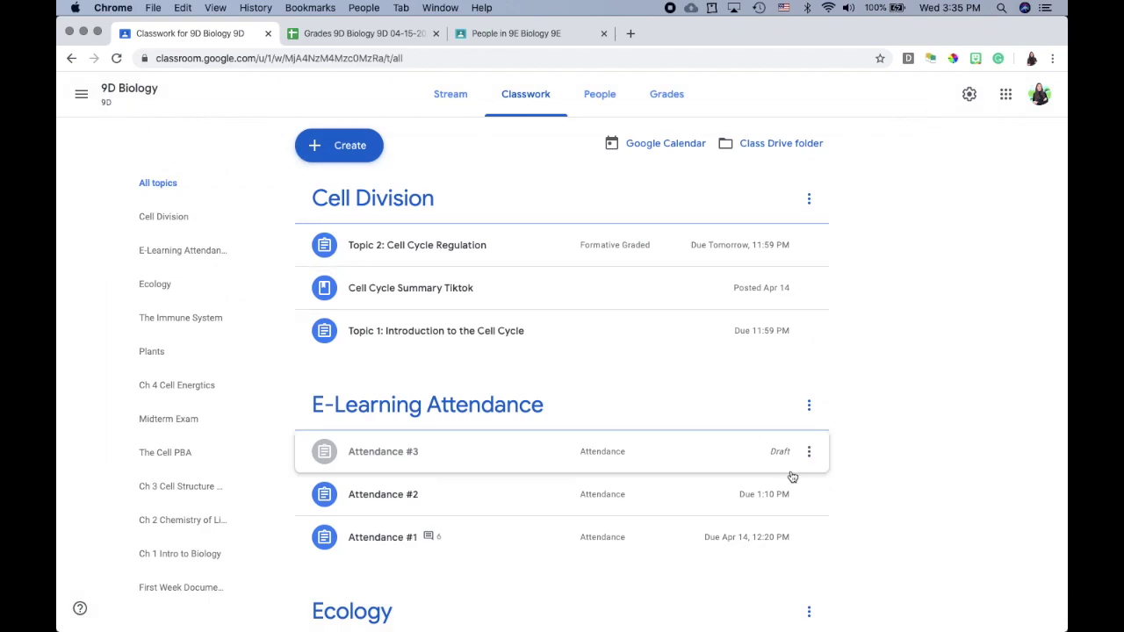
click(810, 496)
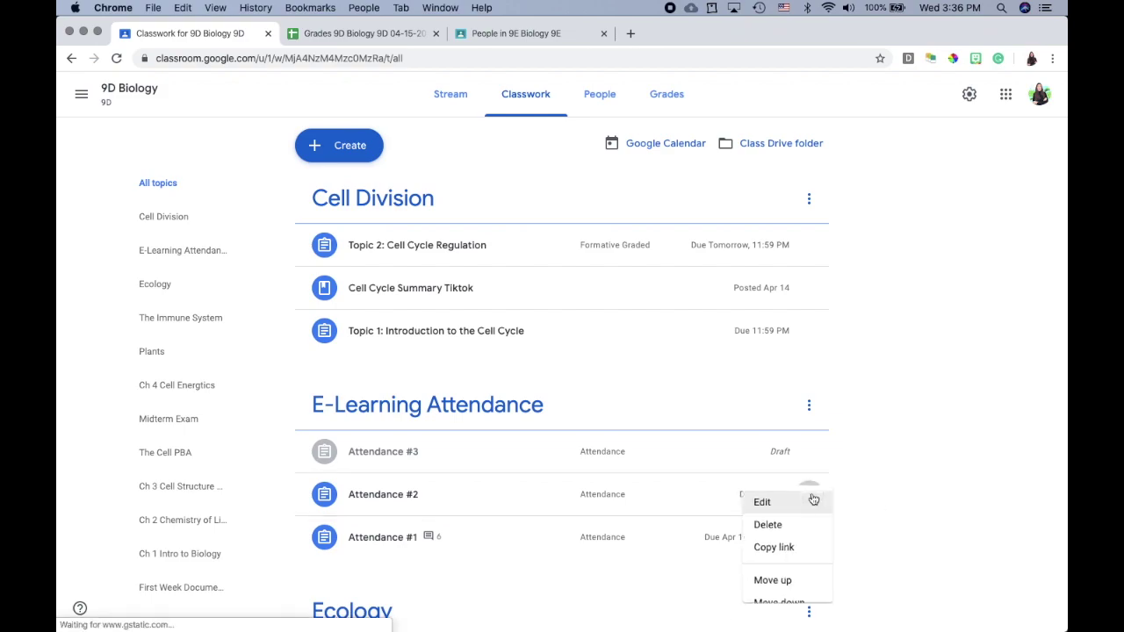
click(913, 451)
click(444, 508)
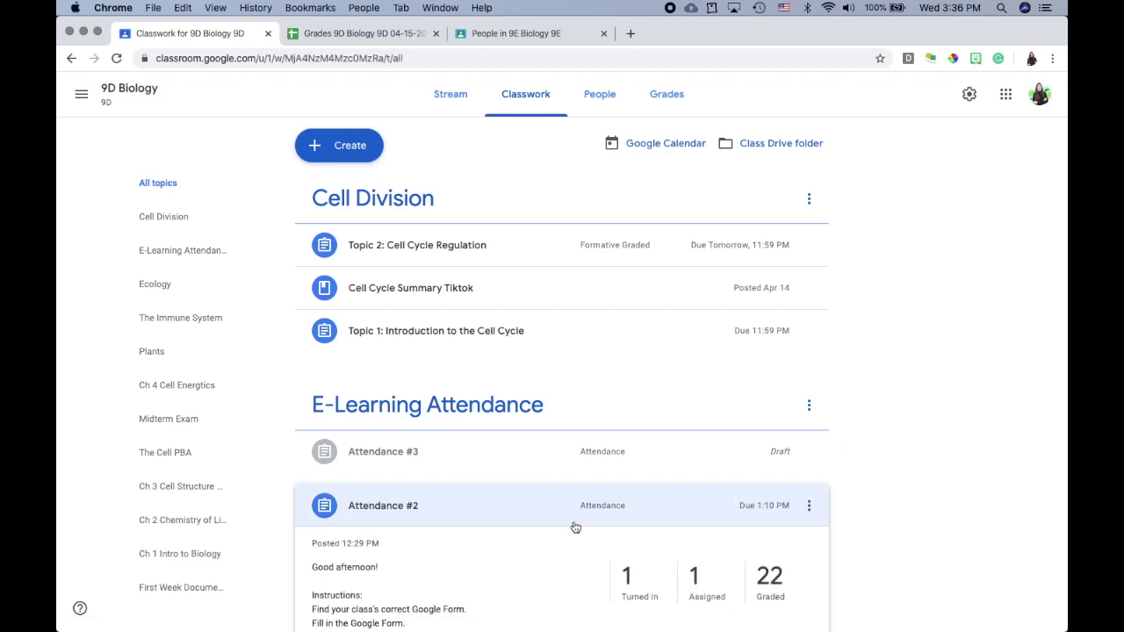
scroll(847, 473, down, 5)
scroll(706, 409, up, 2)
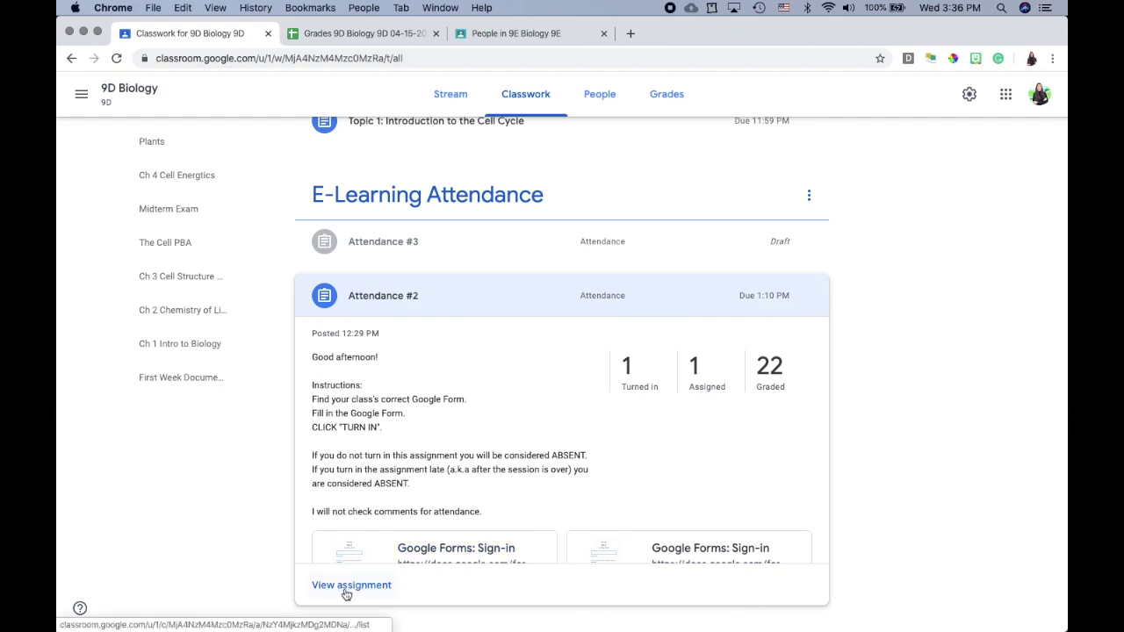
click(346, 594)
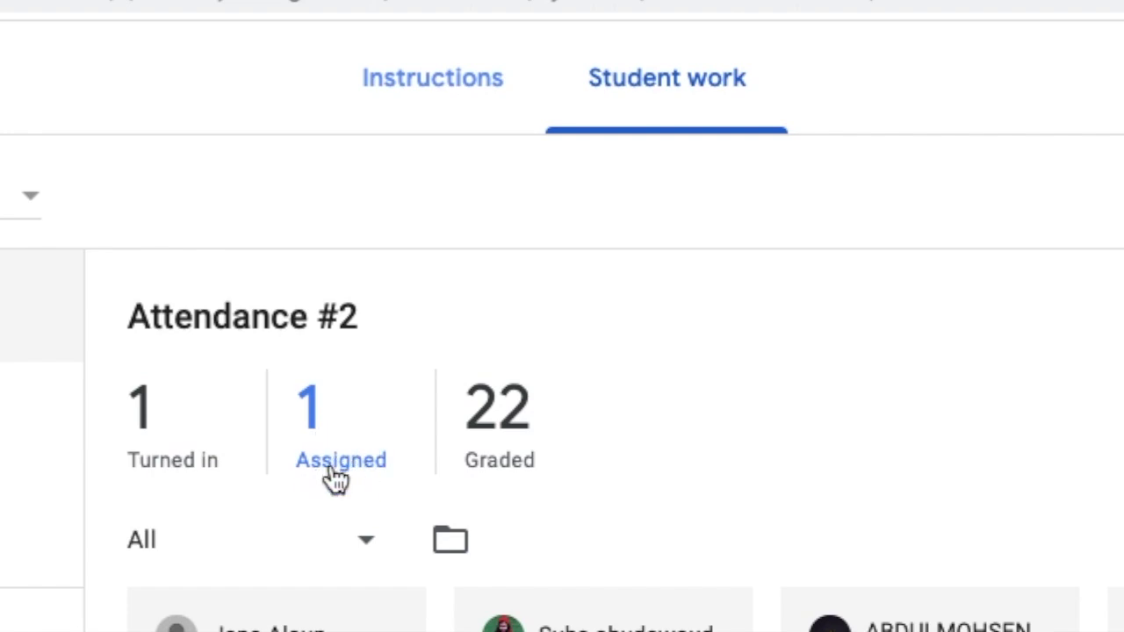
Step: Review the students' grades and submission statuses for Attendance #2, including a late submission and a draft grade
click(156, 431)
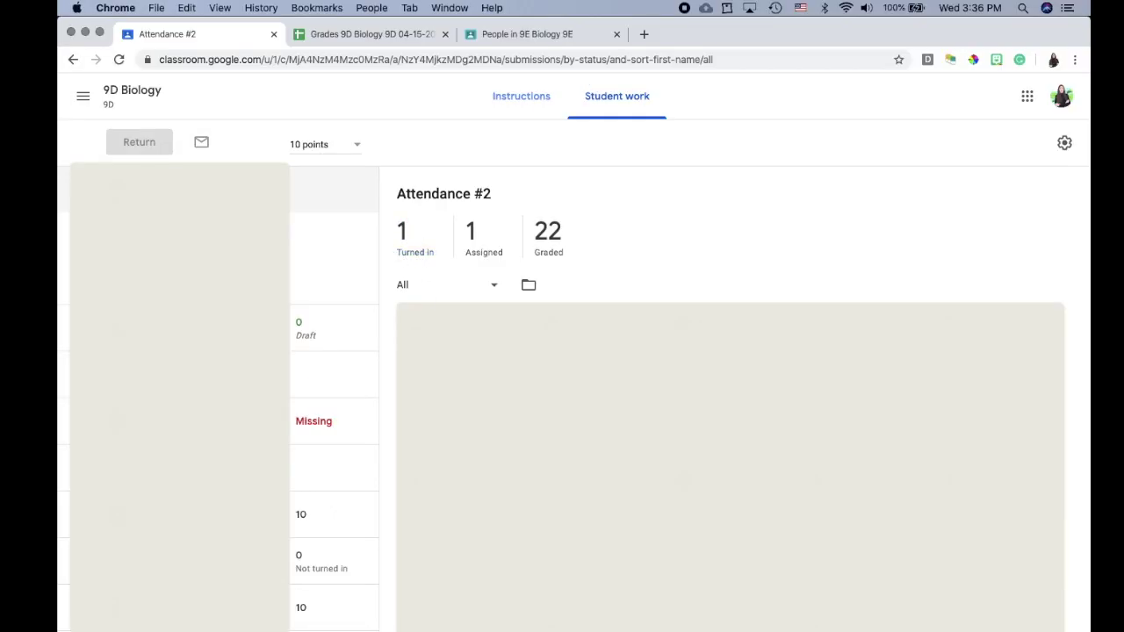
scroll(333, 387, down, 2)
scroll(303, 369, down, 4)
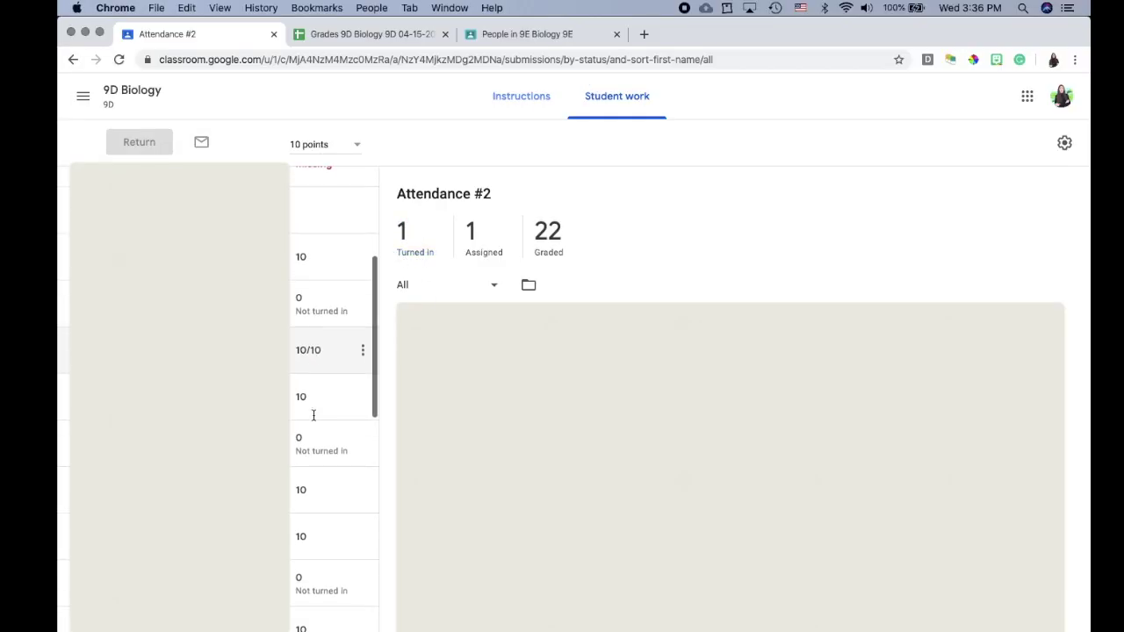
scroll(334, 454, down, 5)
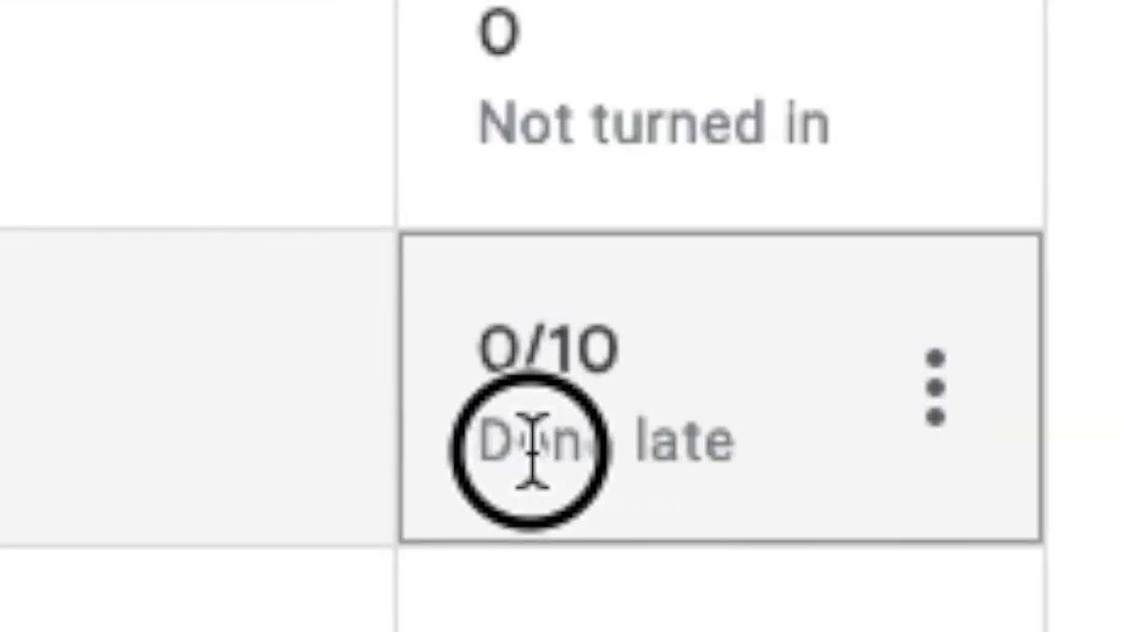
click(303, 389)
click(479, 435)
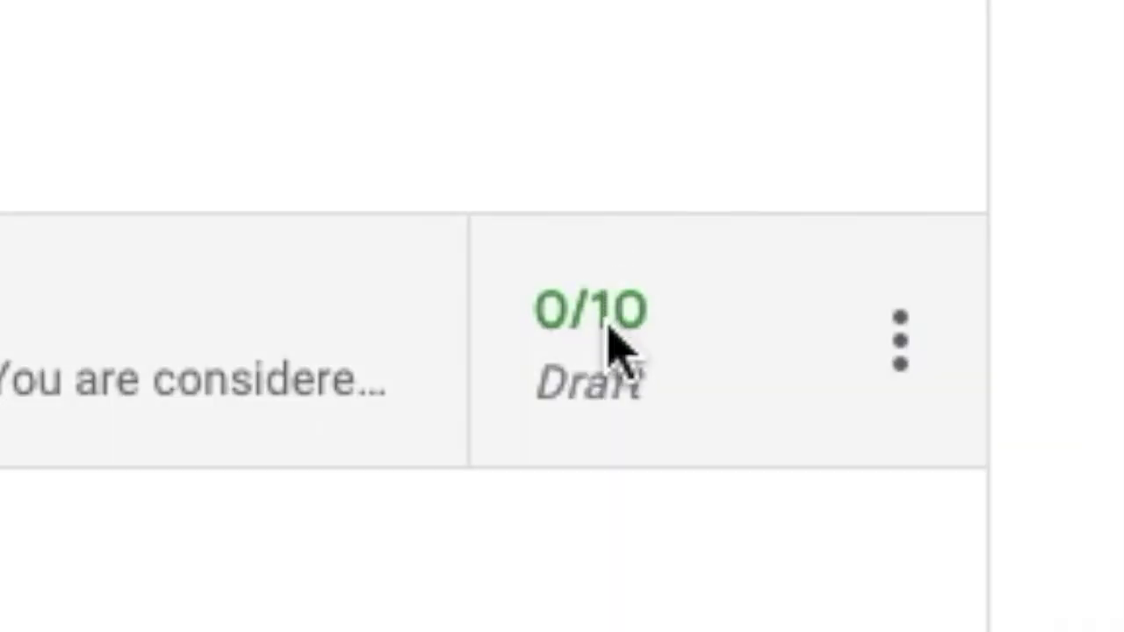
click(608, 332)
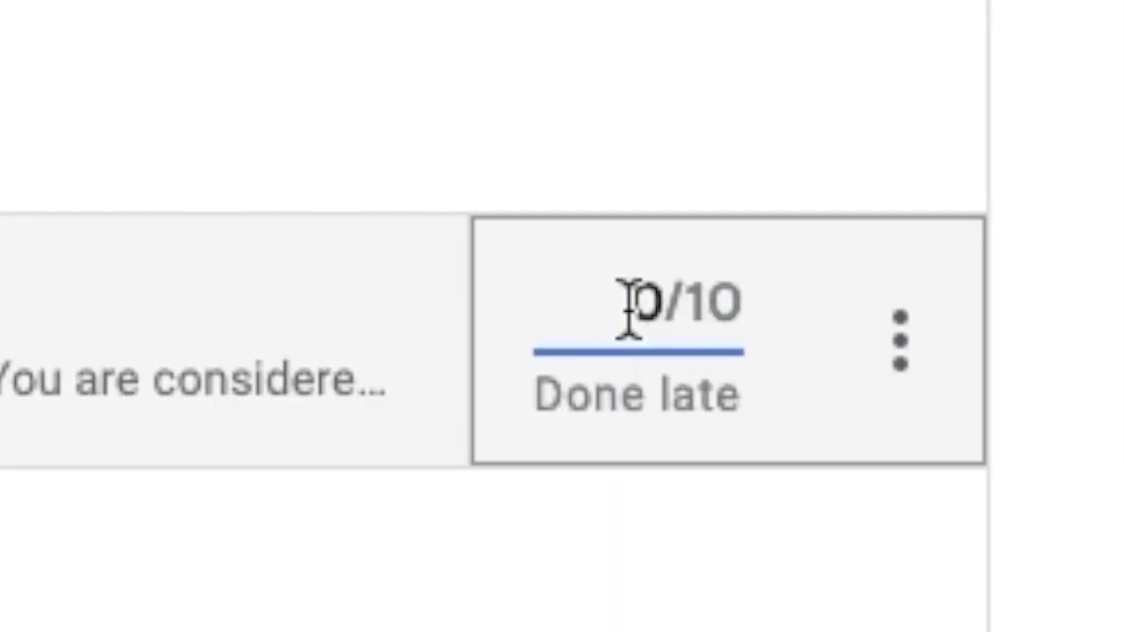
scroll(689, 384, down, 5)
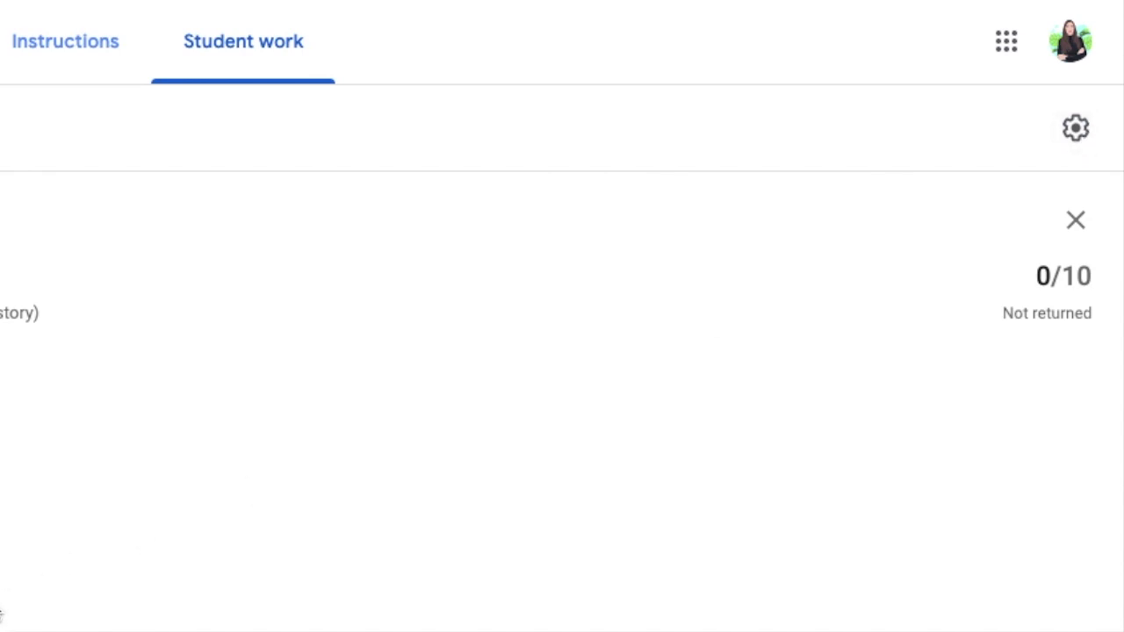
Step: Copy all class grades to Google Sheets and switch to the existing Grades 9D Biology 9D 04-15-2020 spreadsheet
click(1080, 145)
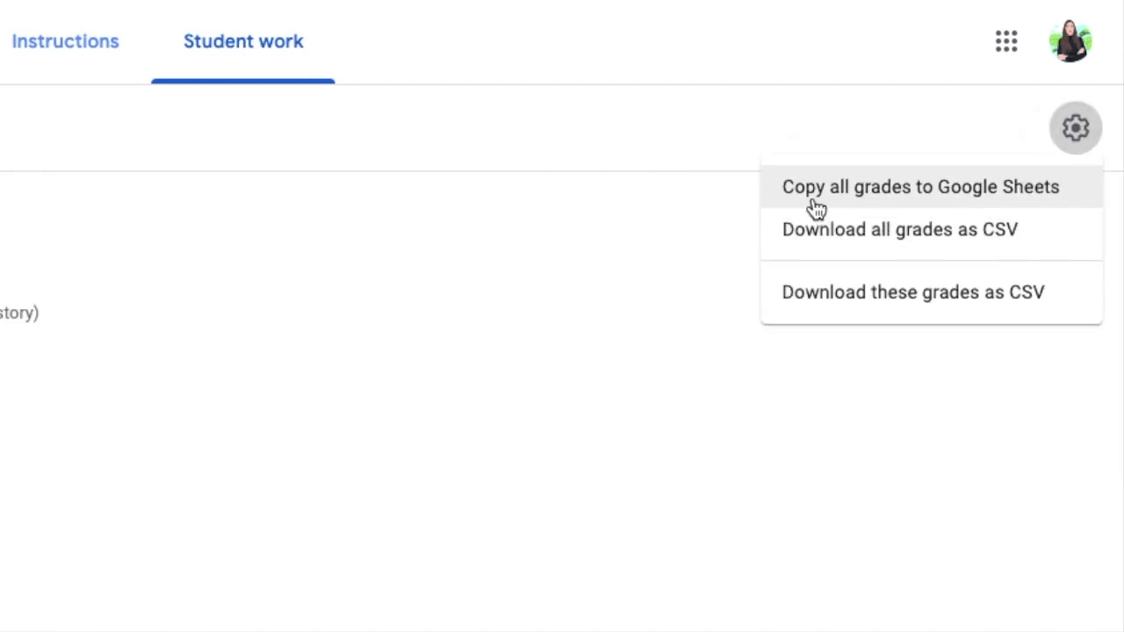
click(982, 207)
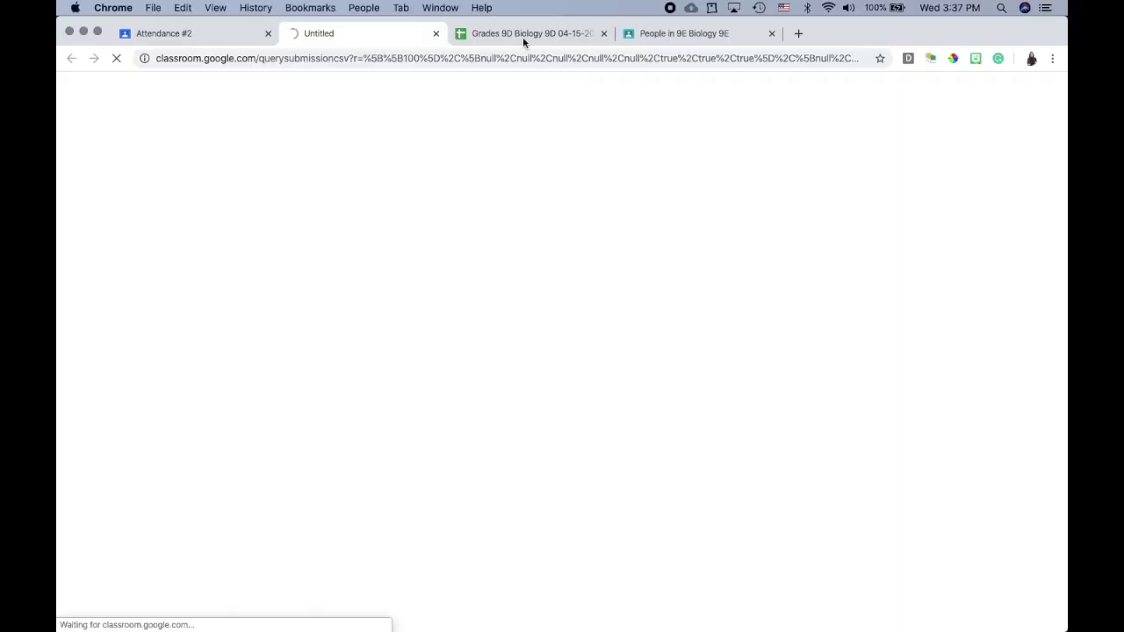
click(523, 33)
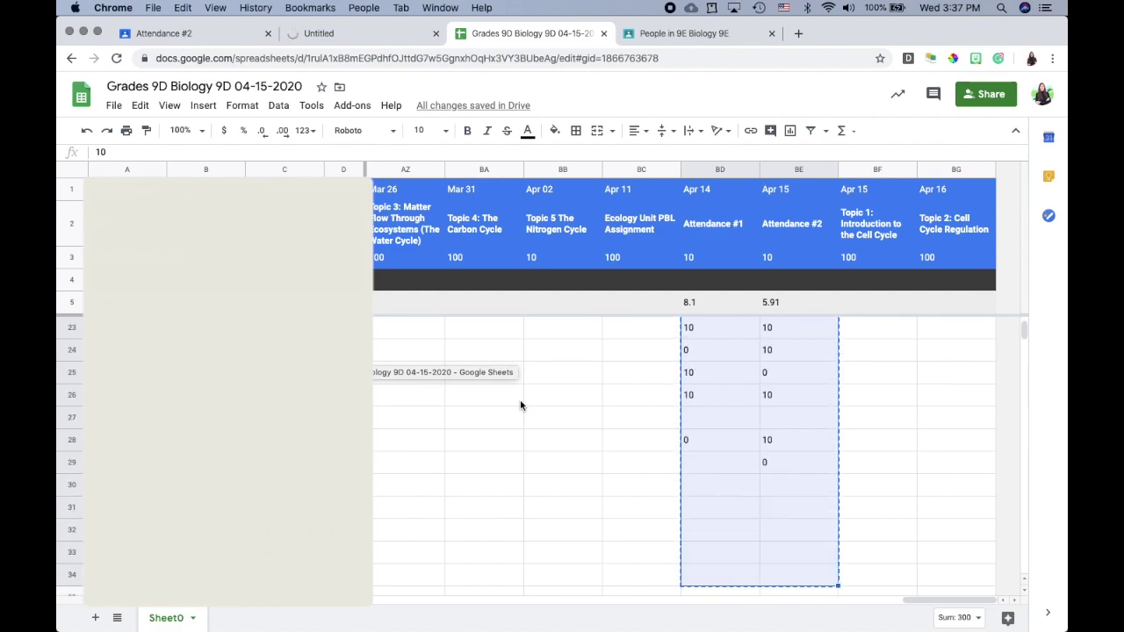
click(564, 481)
click(647, 374)
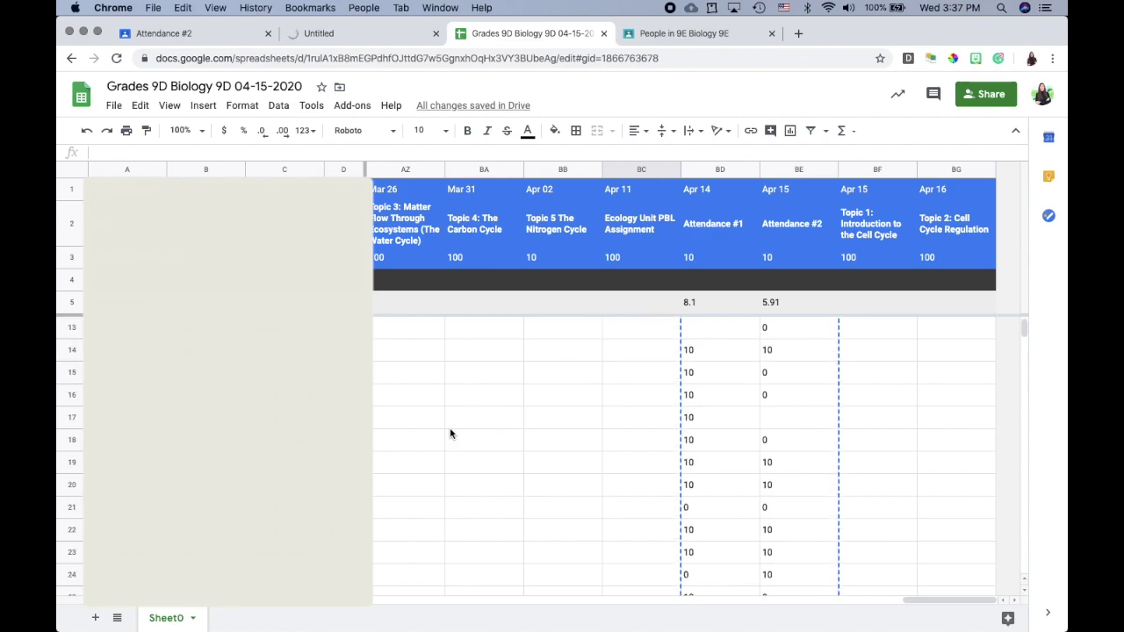
Step: Add new sheets to the grades spreadsheet and rename Sheet2 as Attendance
click(96, 619)
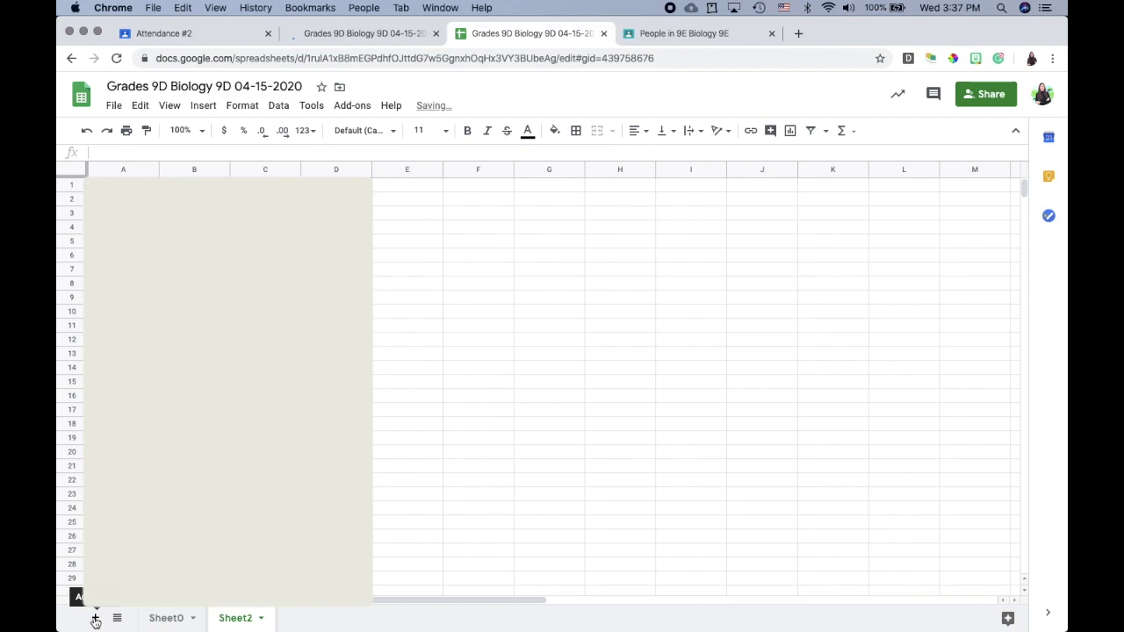
right_click(247, 616)
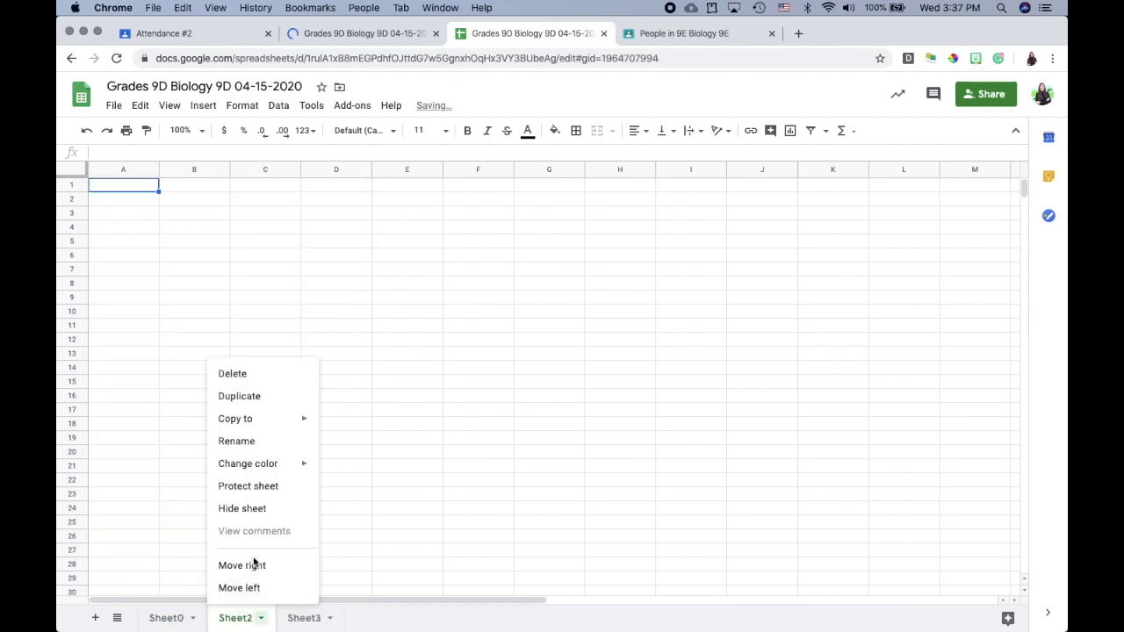
click(247, 442)
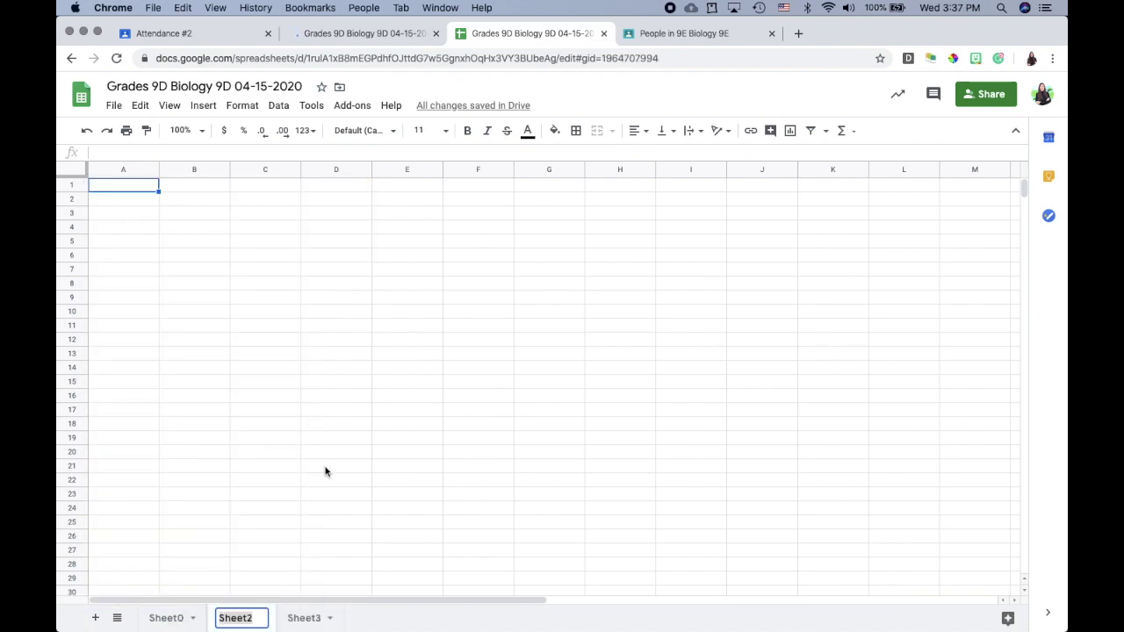
text(Attendance)
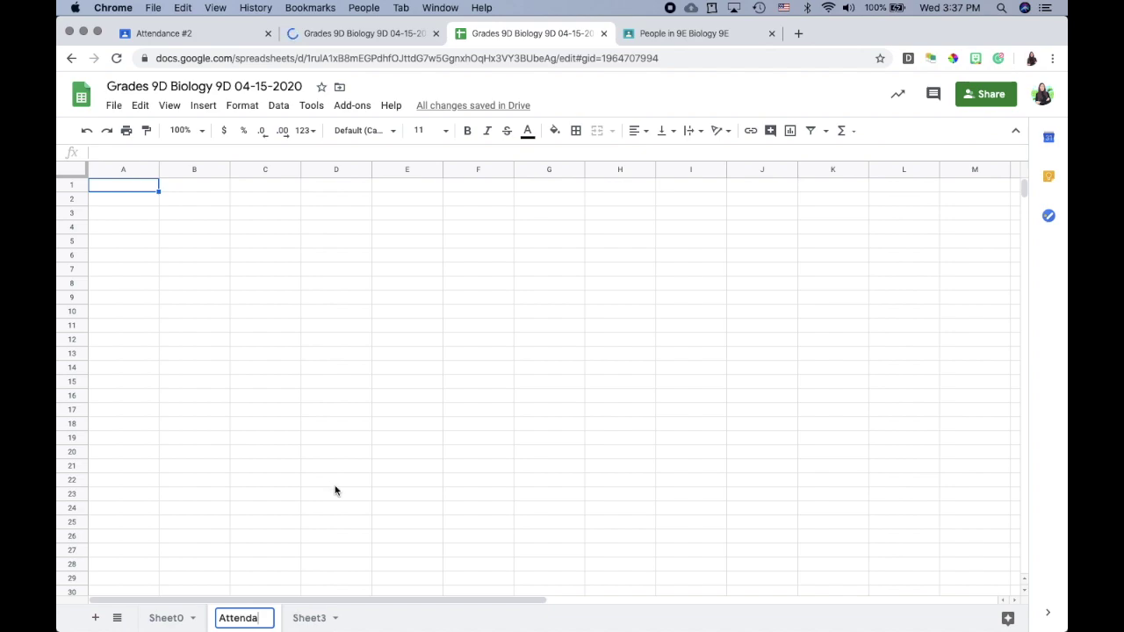
click(362, 481)
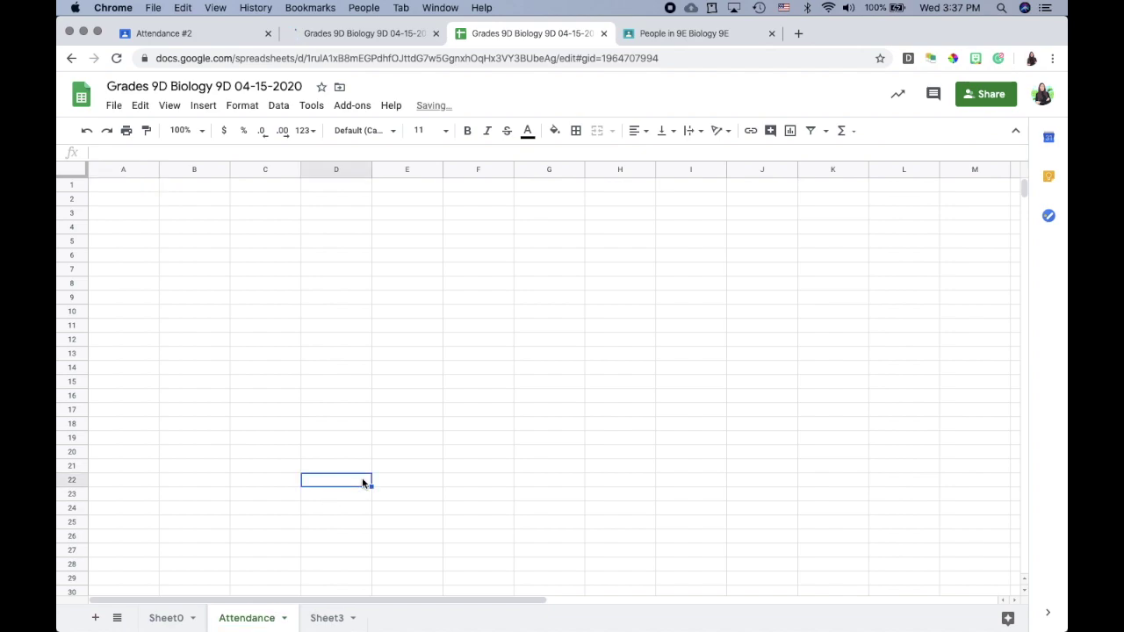
Step: Select the column of student names from row 6 to row 29 on Sheet0
click(166, 617)
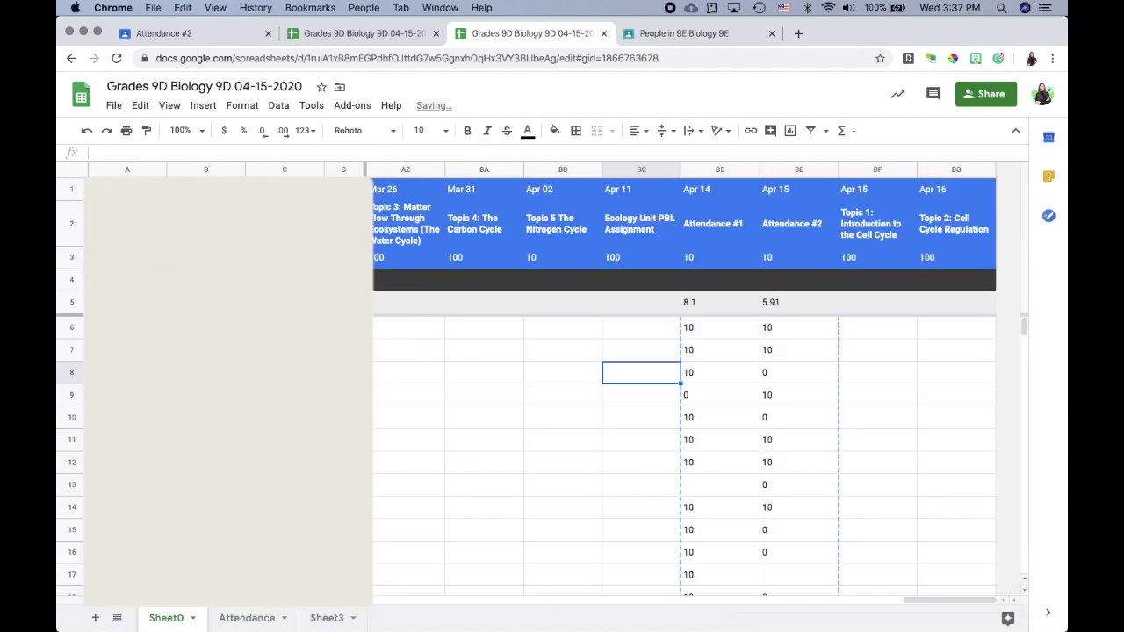
click(205, 326)
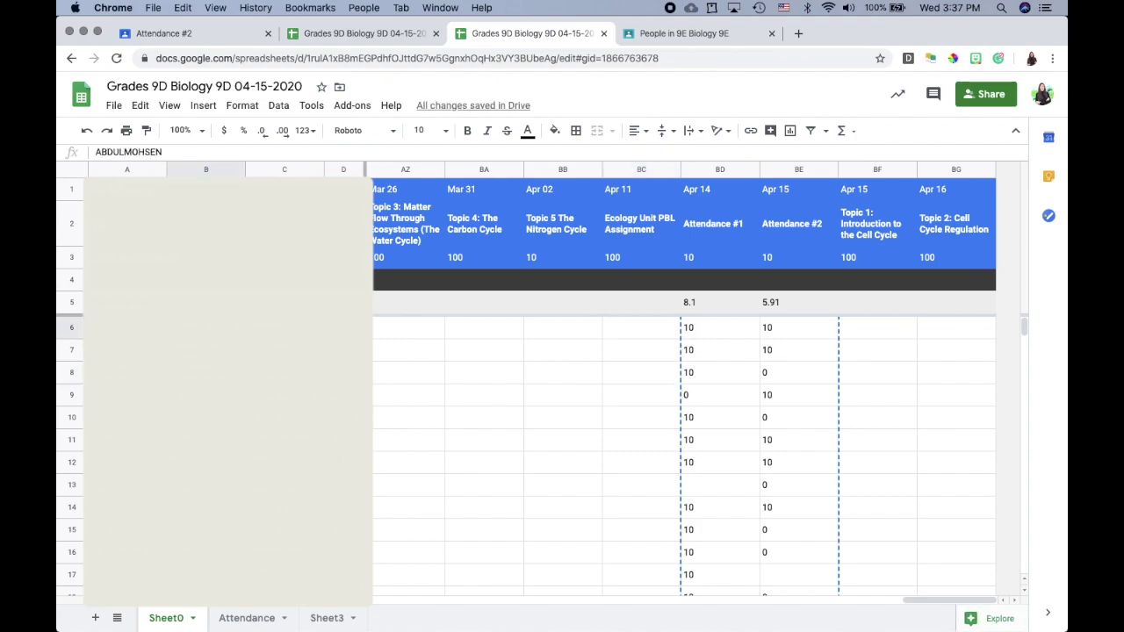
click(206, 417)
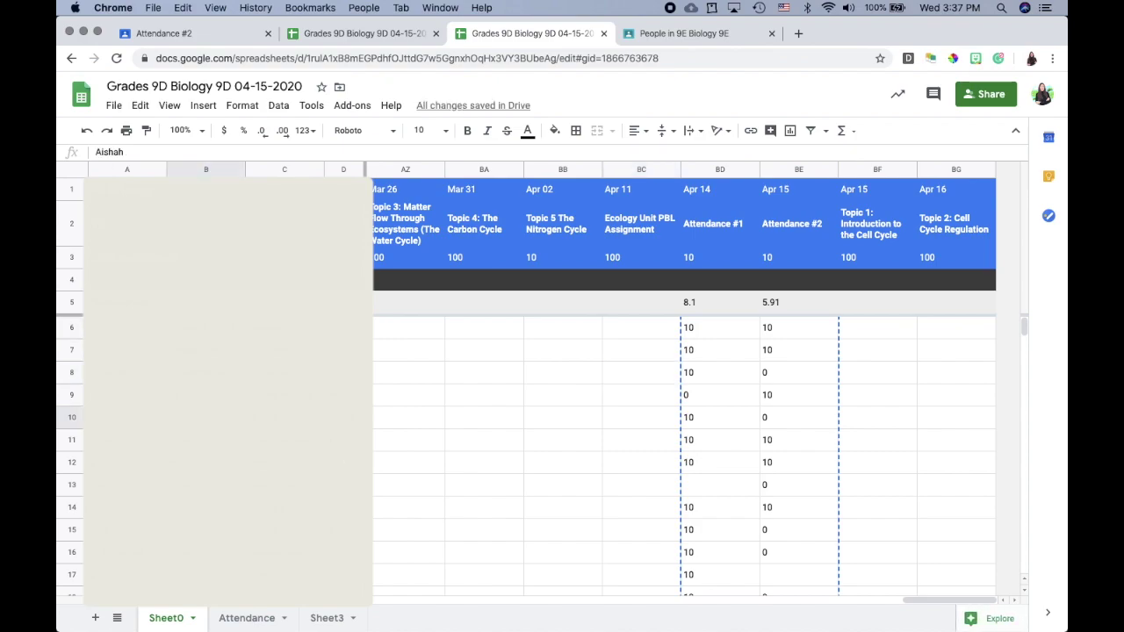
click(206, 327)
drag(205, 327, 126, 463)
key(Escape)
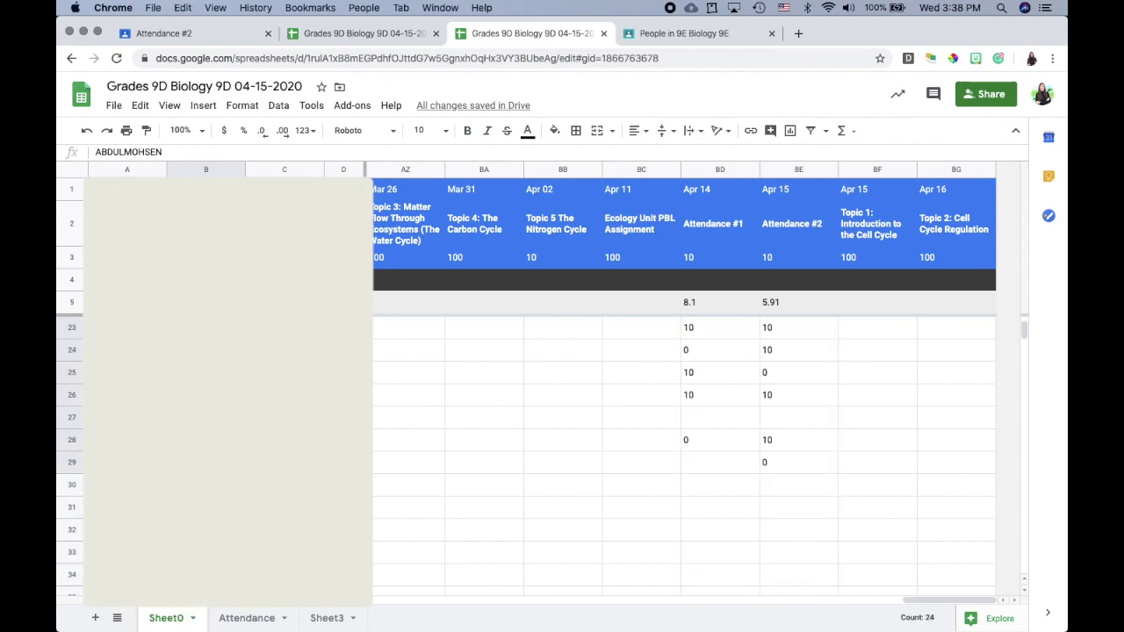
Step: Look through the dated assignment columns on Sheet0 to locate the Attendance #1 and Attendance #2 grades
click(301, 618)
click(210, 317)
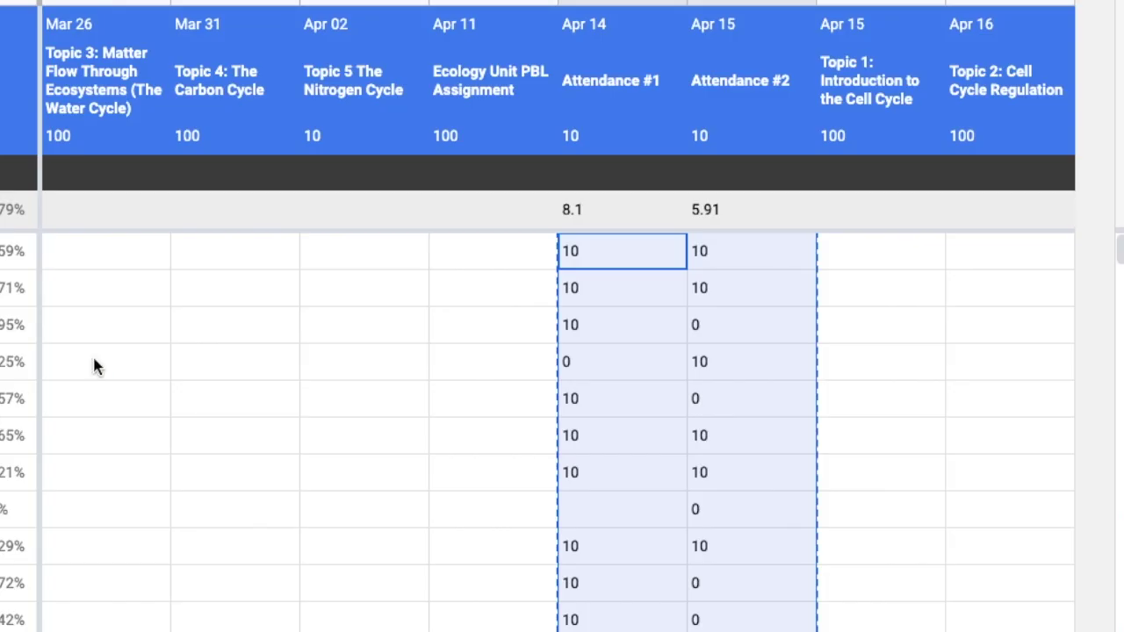
scroll(92, 354, left, 10)
scroll(325, 321, right, 10)
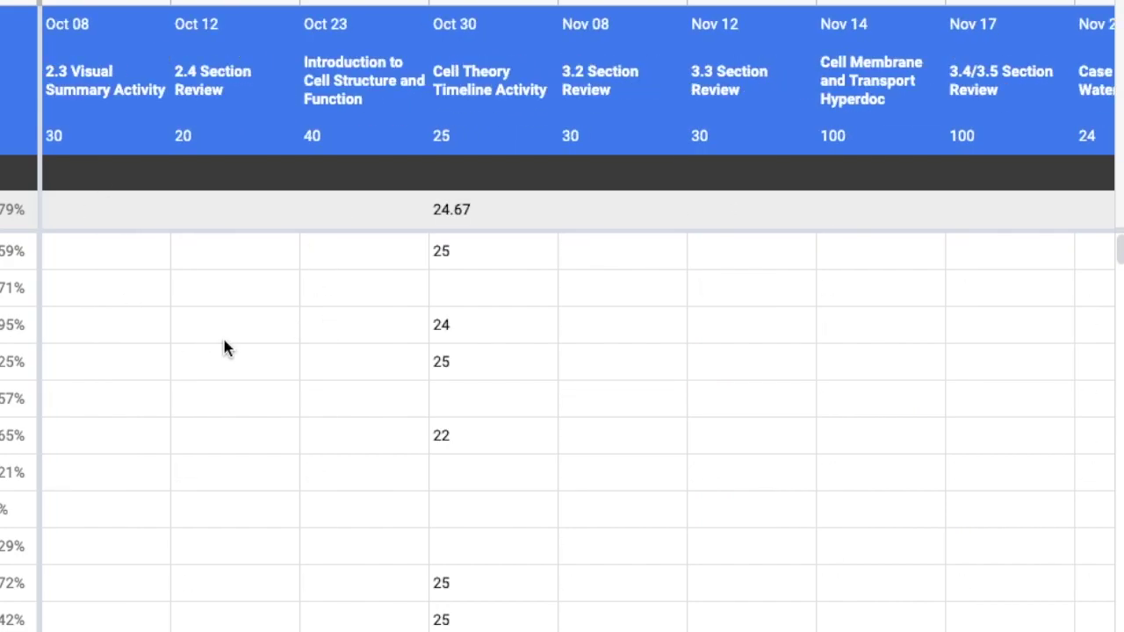
scroll(193, 319, right, 5)
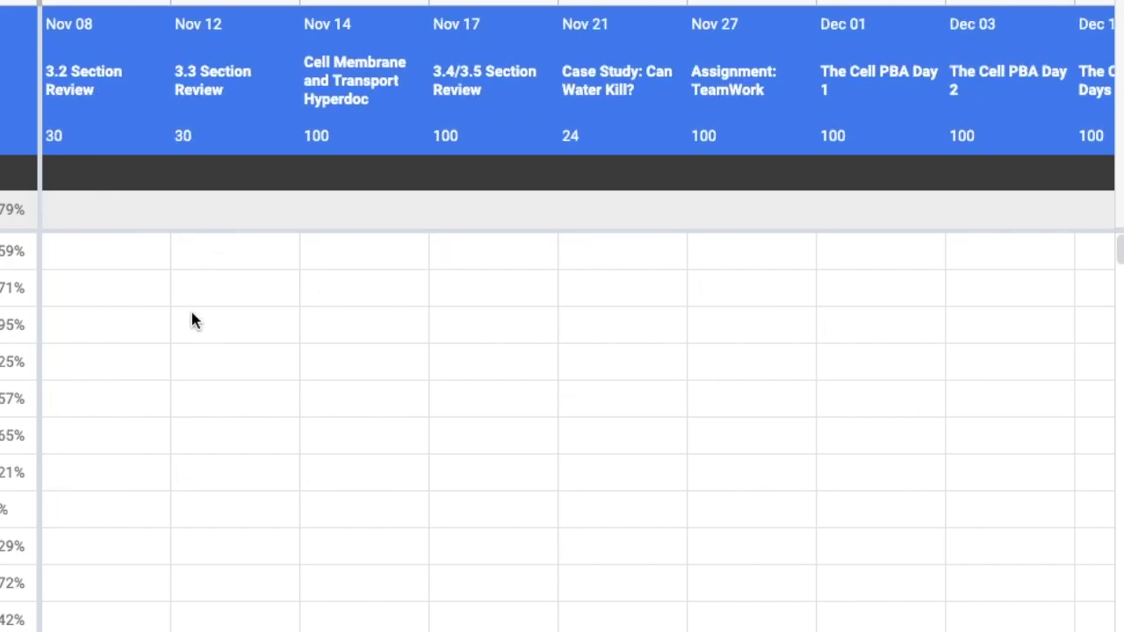
scroll(193, 320, right, 12)
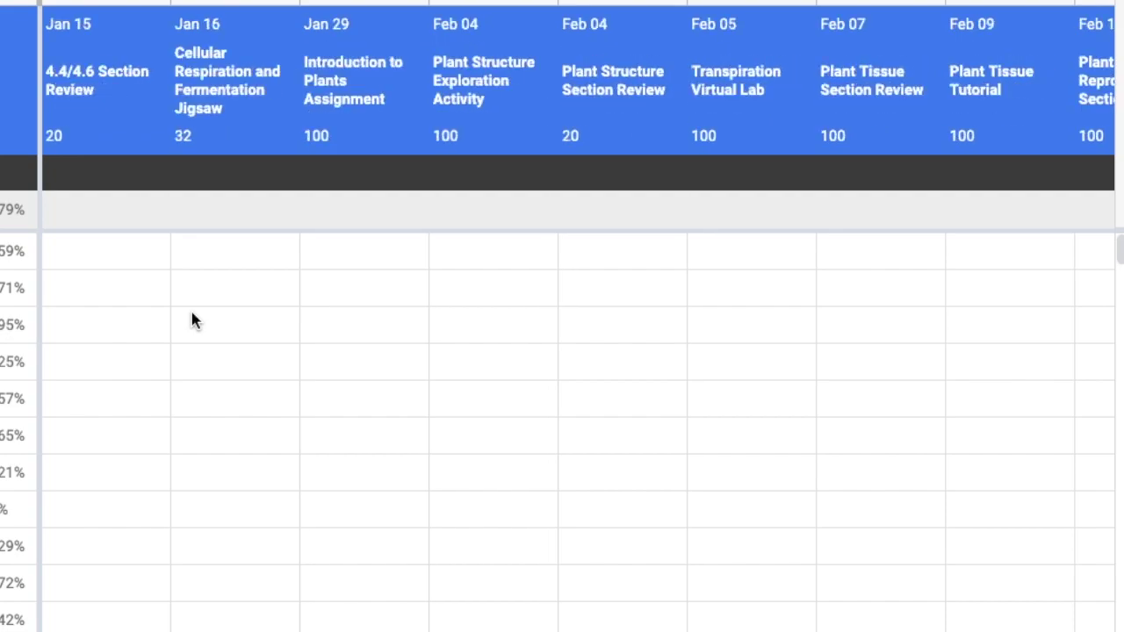
scroll(194, 321, right, 3)
scroll(194, 321, right, 12)
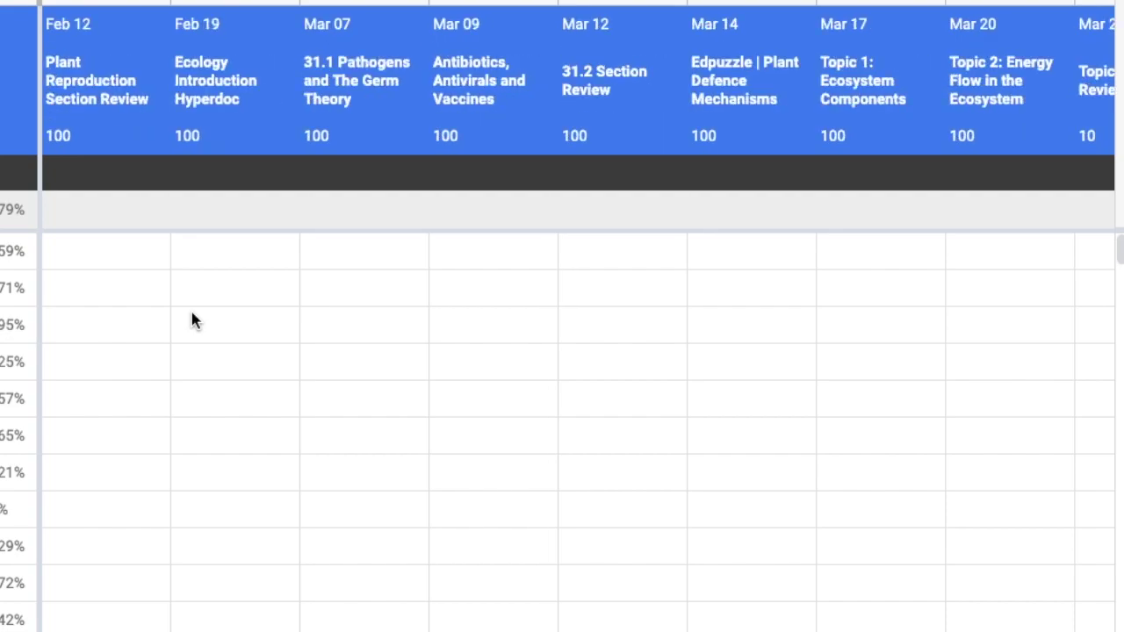
scroll(194, 321, right, 1)
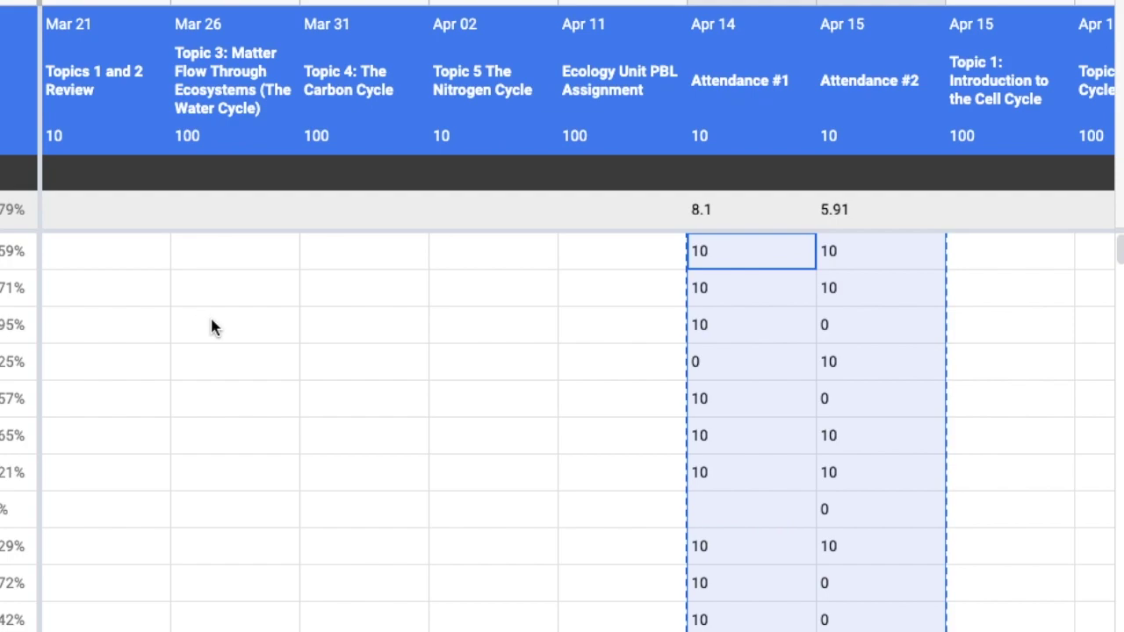
click(489, 329)
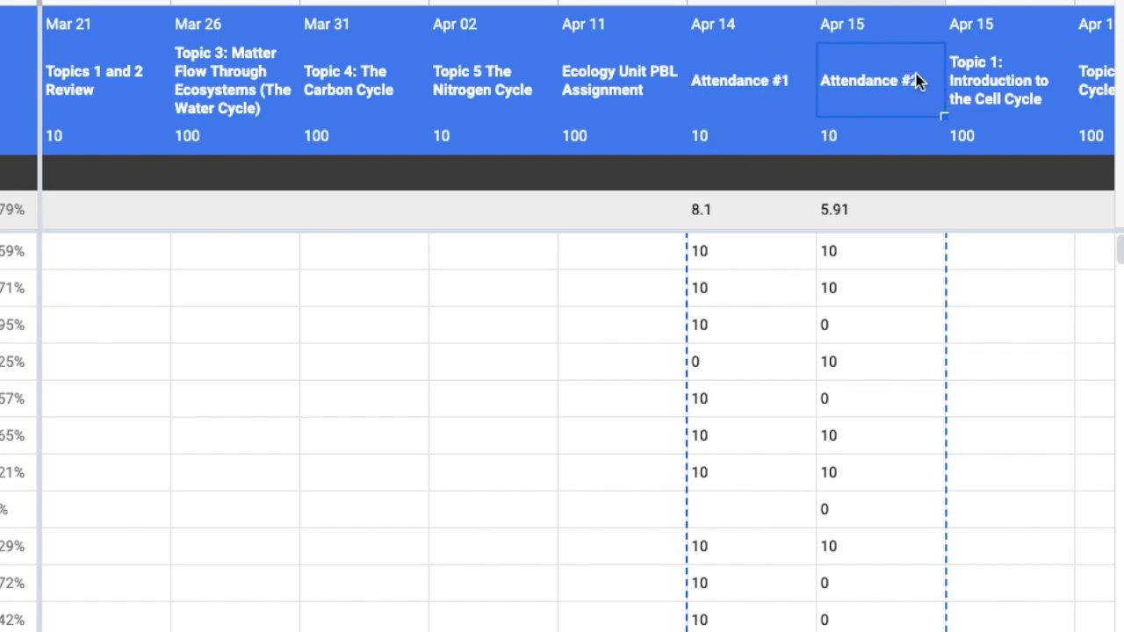
scroll(605, 423, right, 2)
click(608, 436)
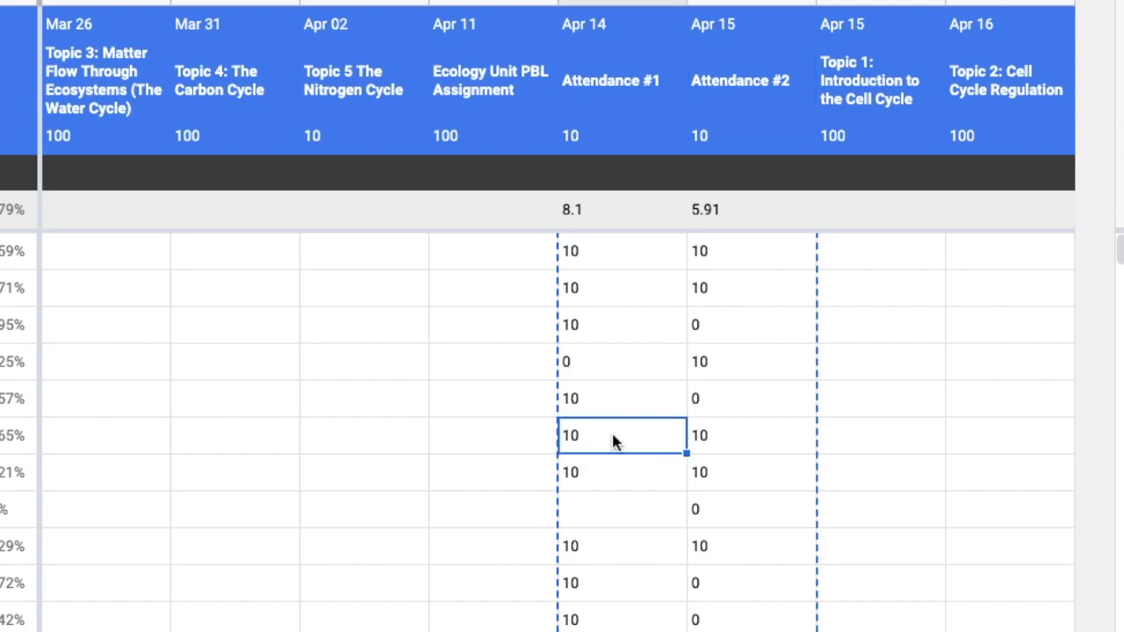
click(900, 452)
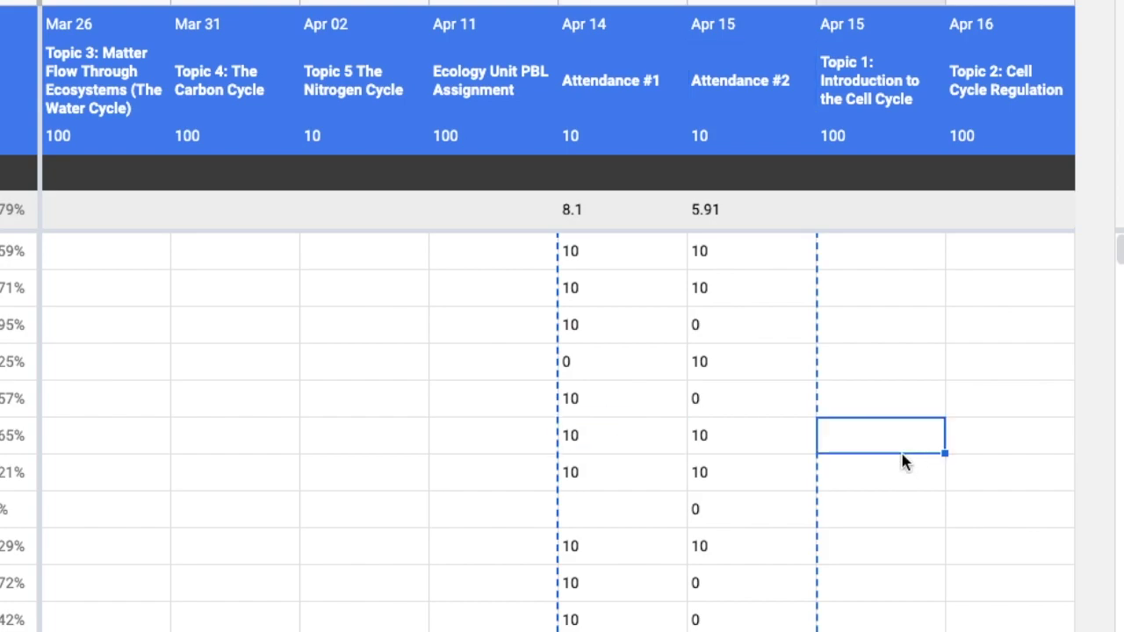
Step: Copy the Attendance #1 and #2 grades from Sheet0 and paste them from B2 under Attendance 1 and Attendance 2
drag(603, 256, 728, 629)
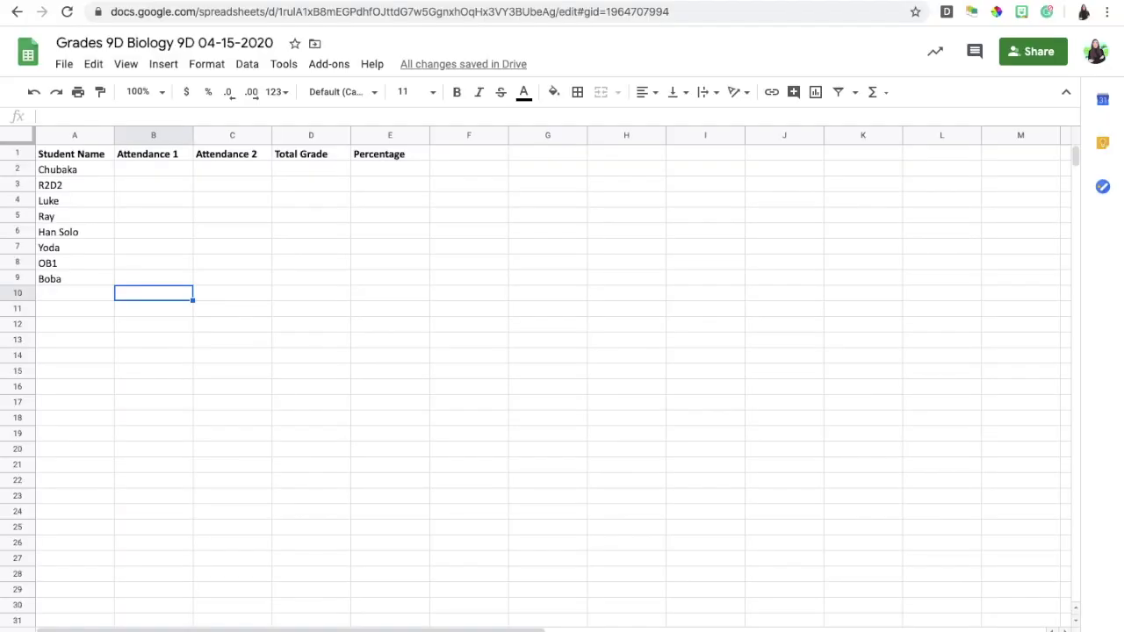
click(261, 449)
click(145, 173)
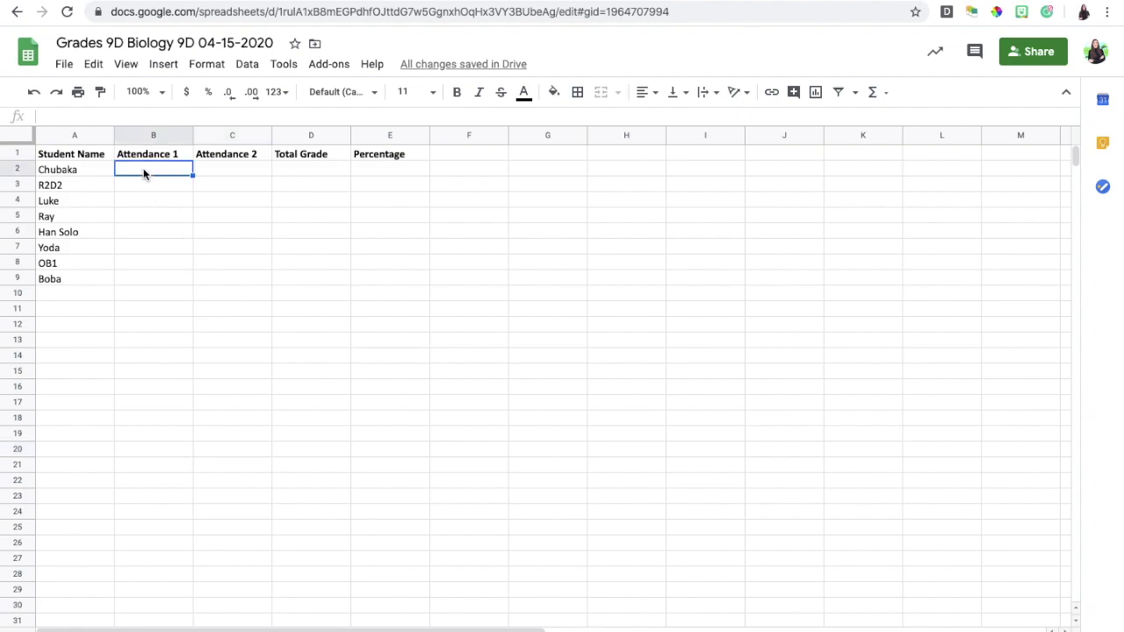
key(ctrl+v)
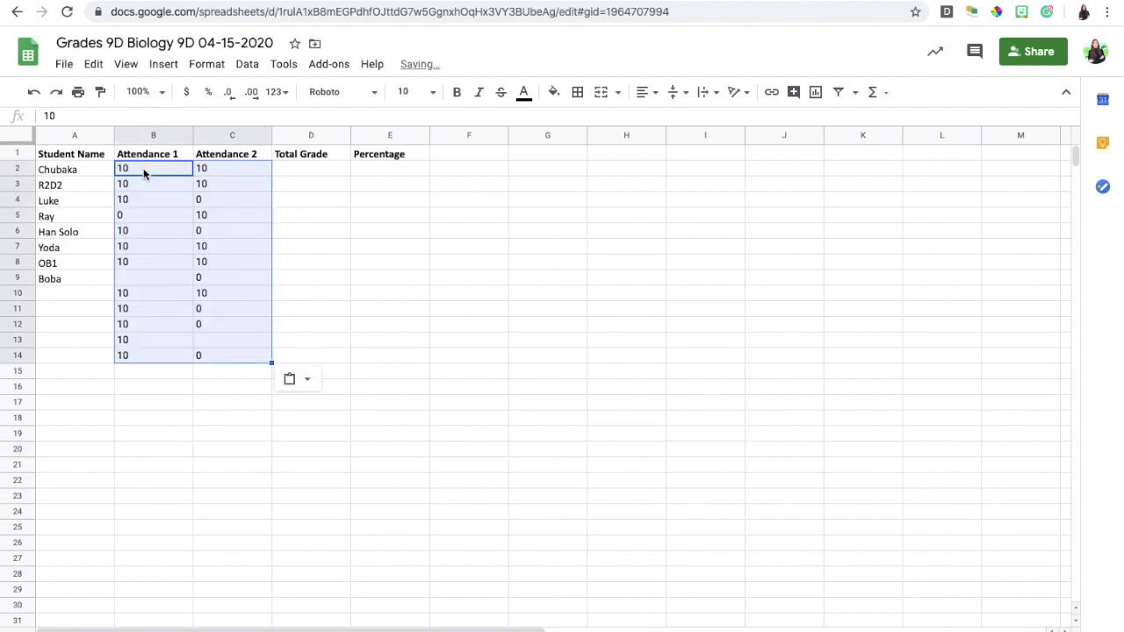
Step: Clear the surplus pasted grades below row 9 in the Attendance 1 and Attendance 2 columns
click(127, 466)
drag(106, 295, 266, 377)
key(Delete)
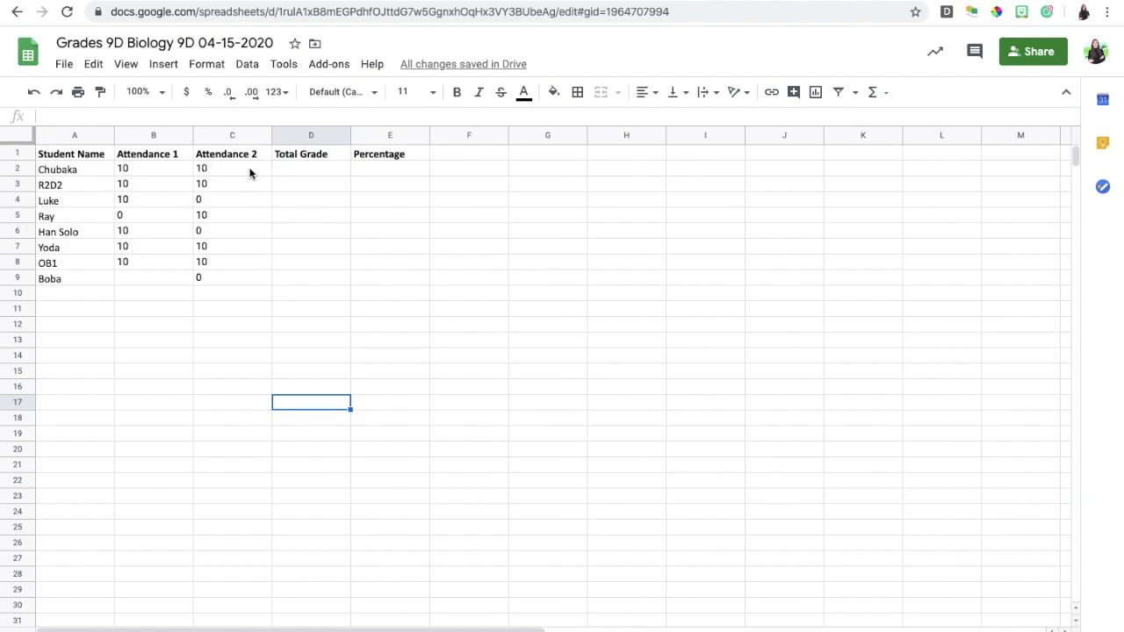
Step: Enter a SUM formula over B2:C2 in cell D2 to calculate the first student's Total Grade
click(314, 172)
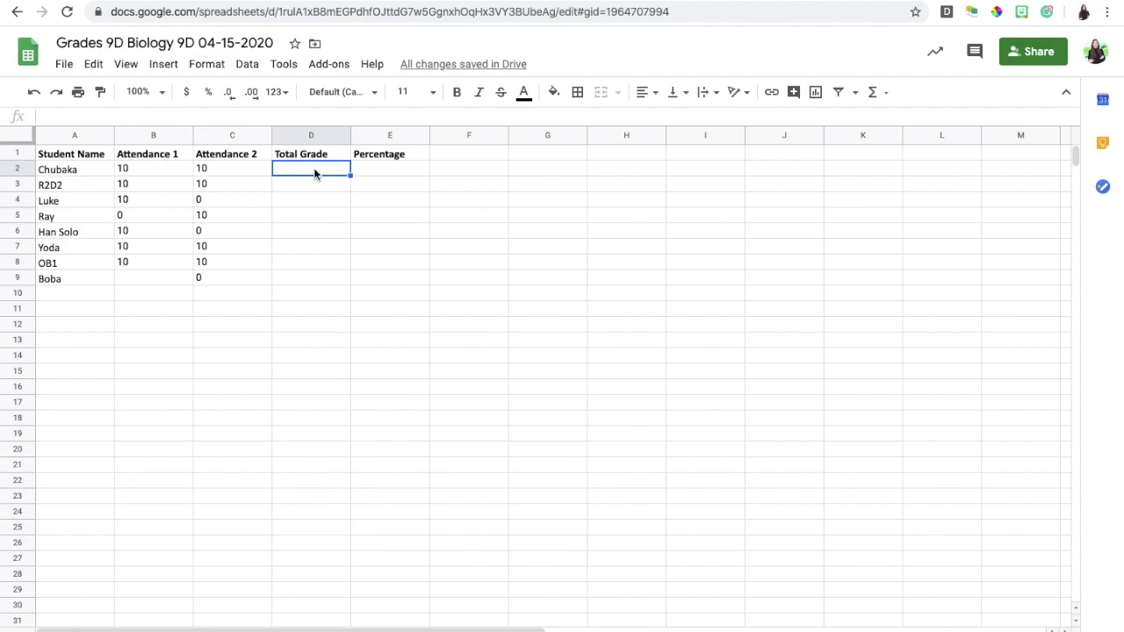
text(=sum()
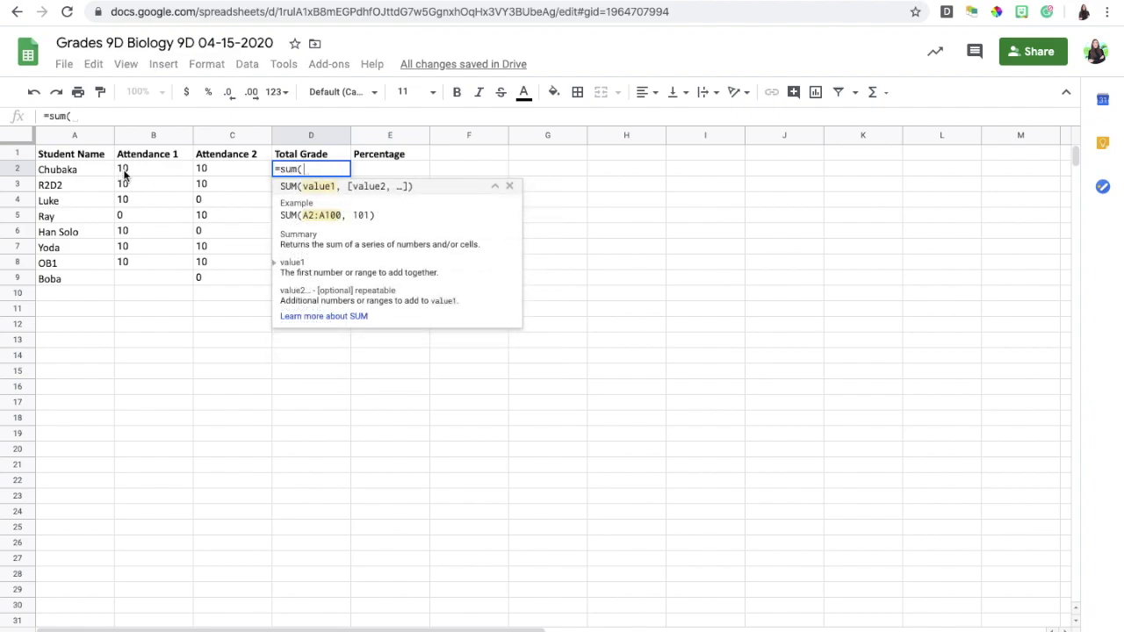
drag(122, 172, 213, 173)
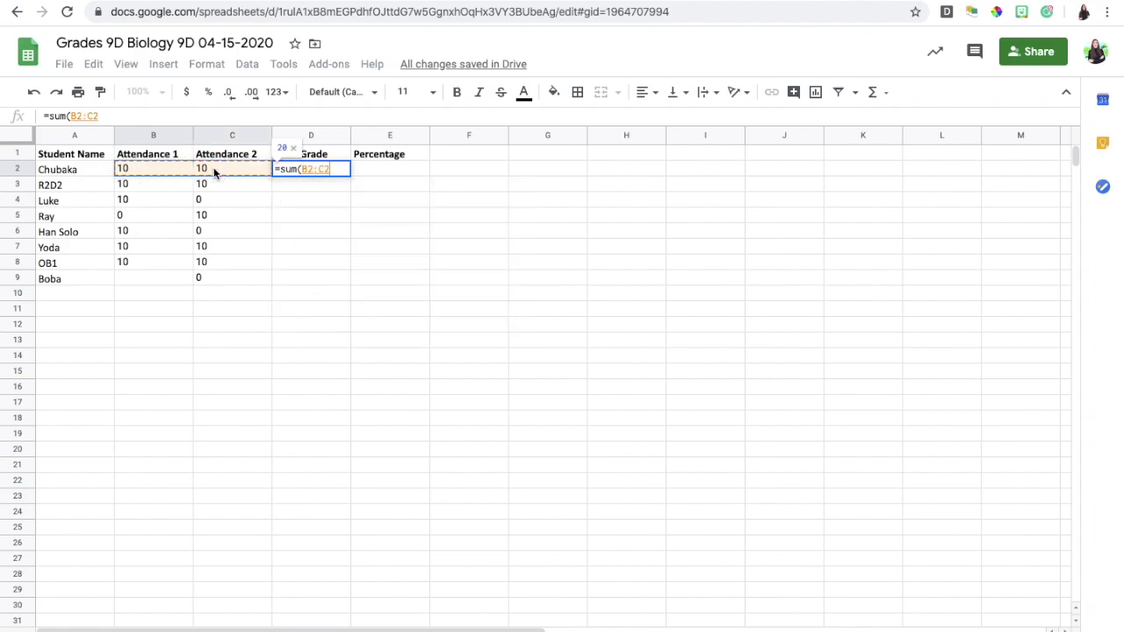
key(Return)
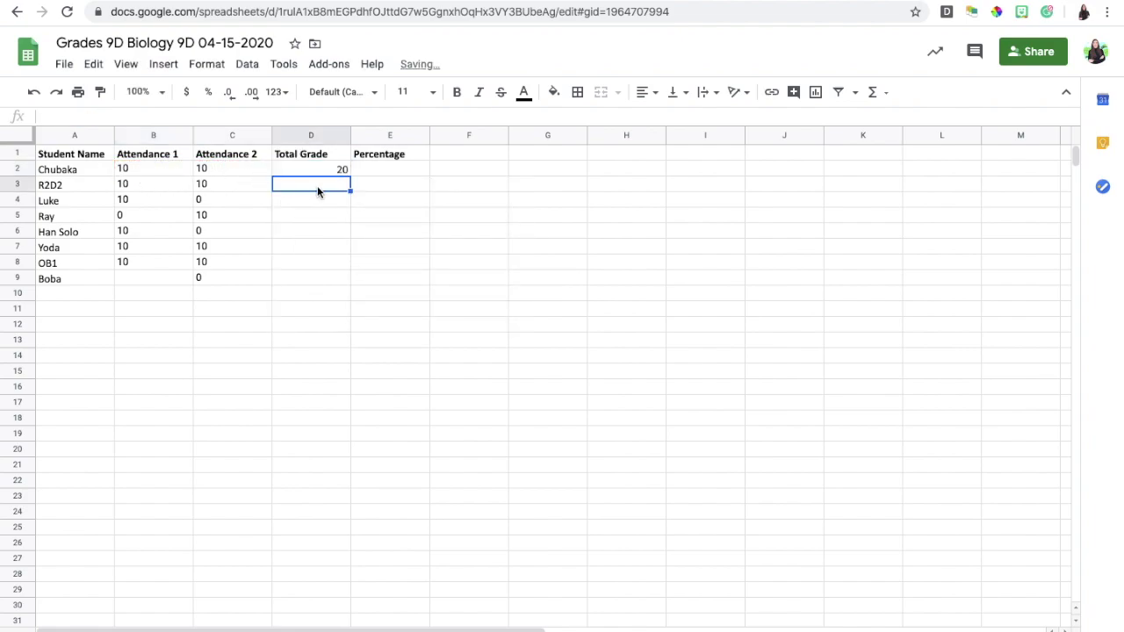
Step: Enter the formula =D2/20*100 in cell E2 to calculate the first student's Percentage
click(384, 173)
text(=)
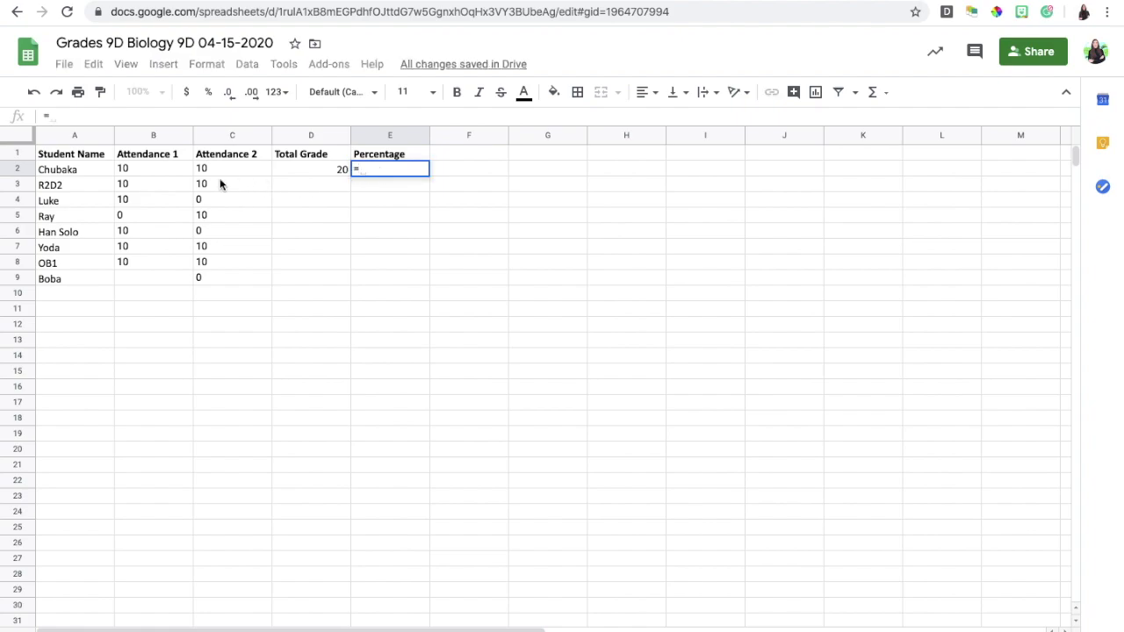
click(339, 169)
text(/)
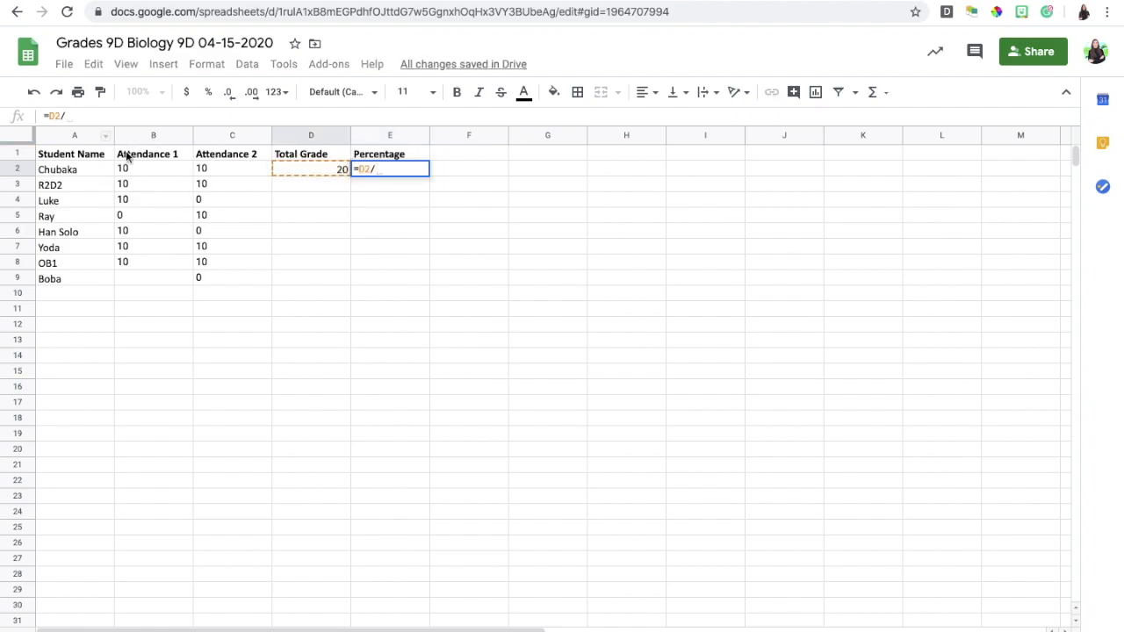
text(20)
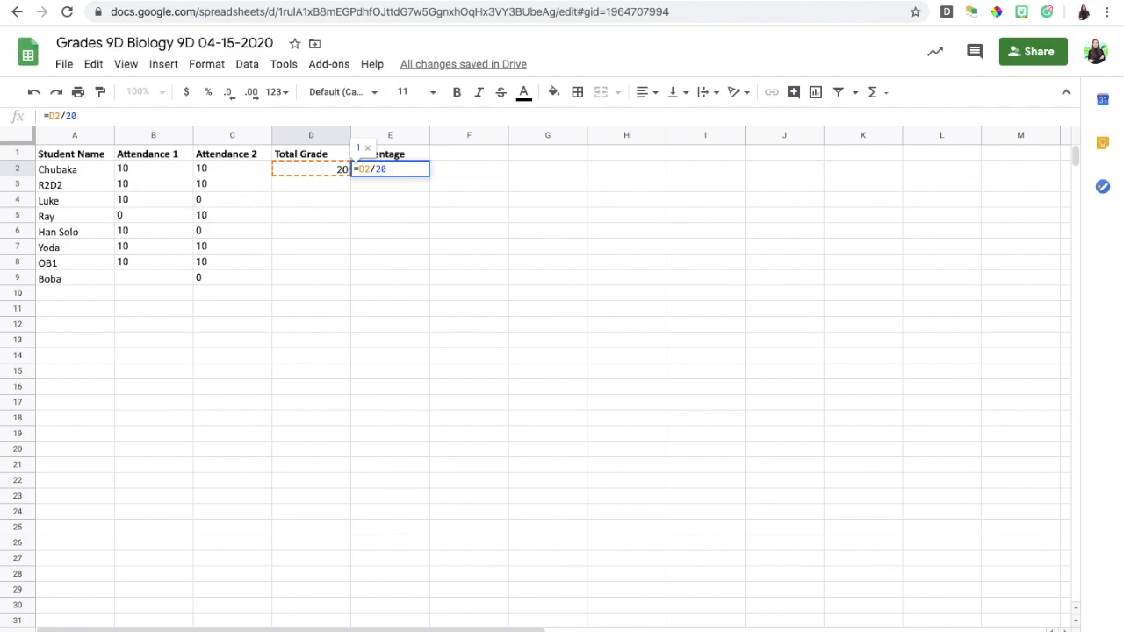
text(*)
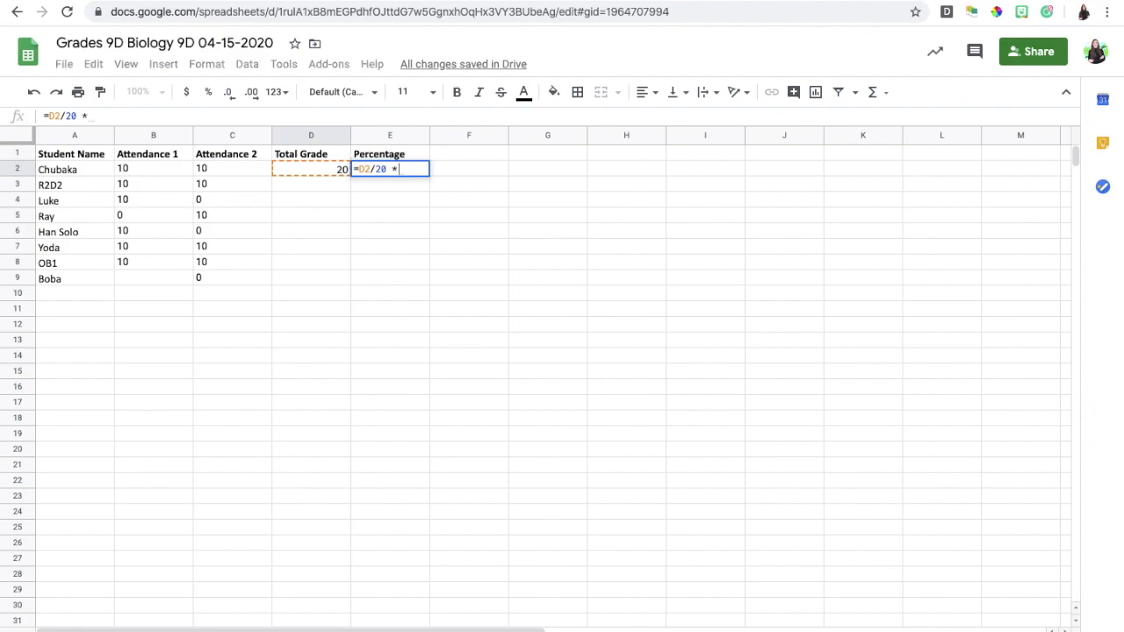
text(100)
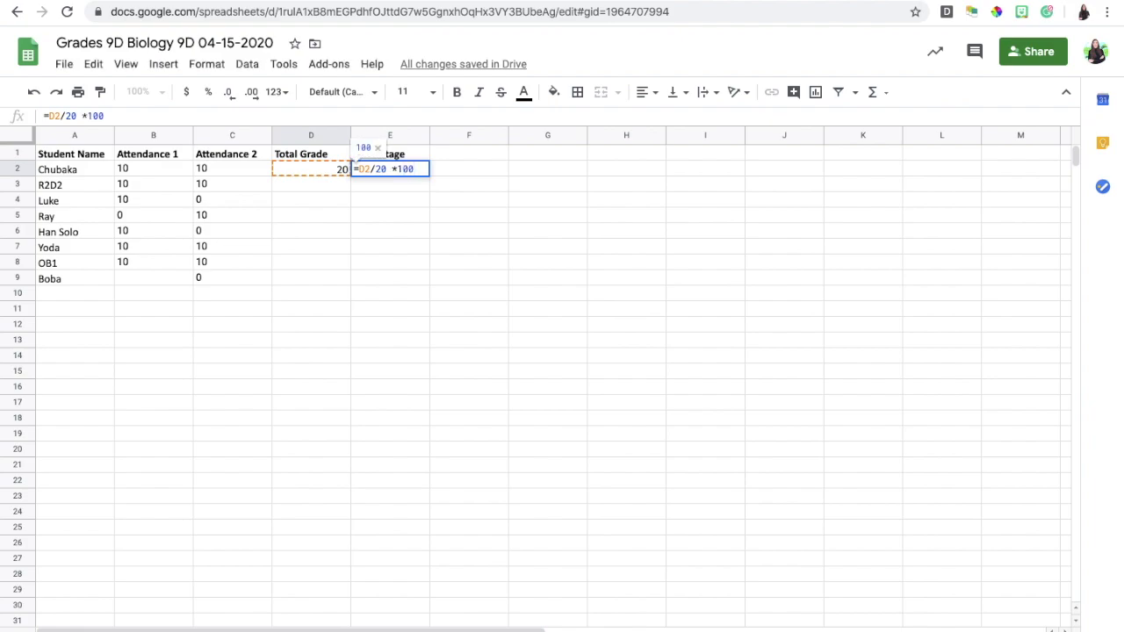
key(Return)
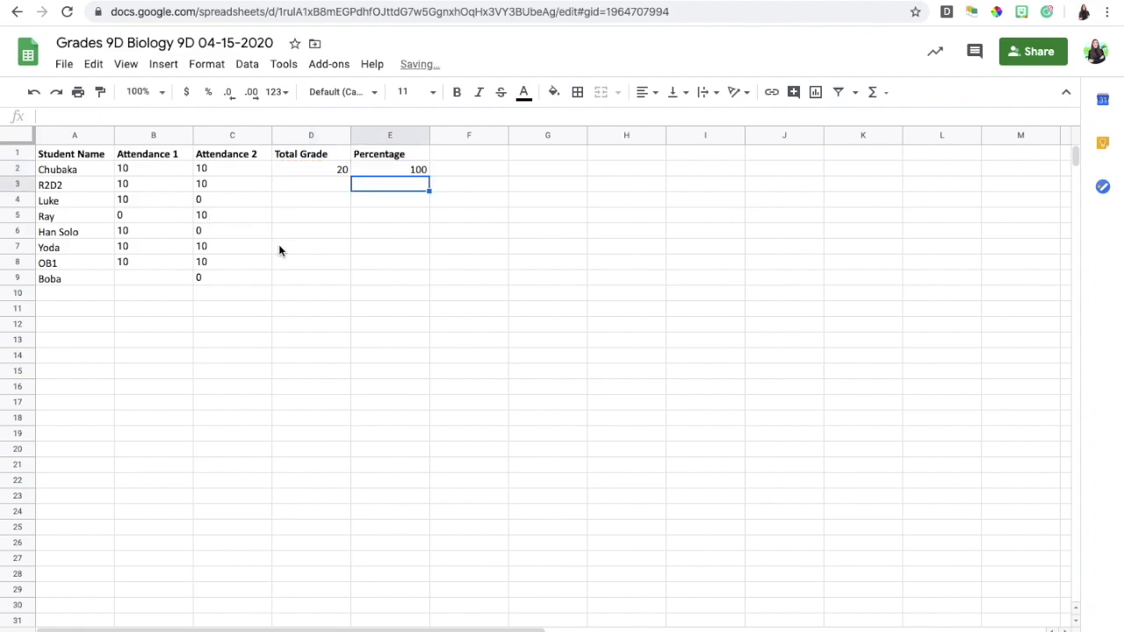
Step: Fill the Total Grade and Percentage formulas down from row 2 to row 9
click(335, 169)
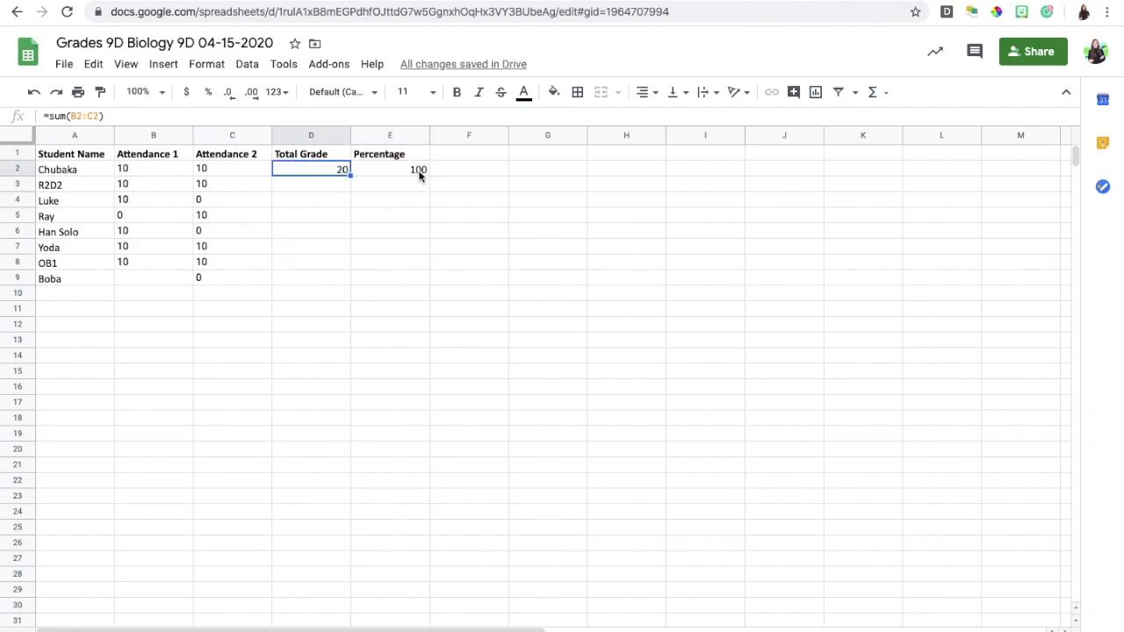
drag(350, 176, 341, 279)
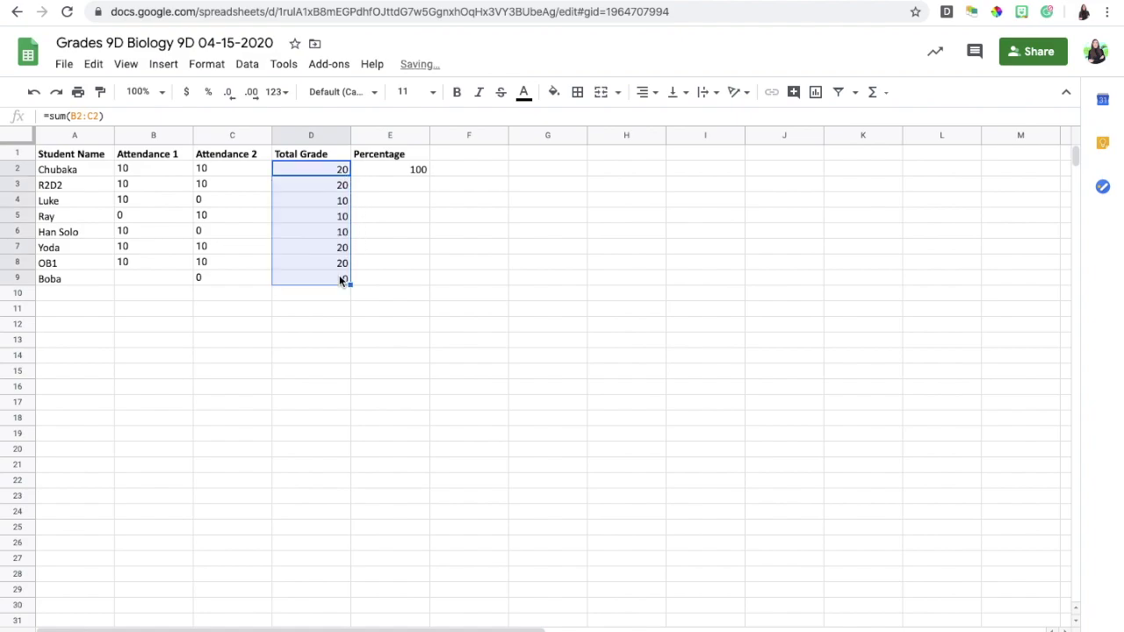
click(416, 173)
drag(429, 176, 418, 279)
click(485, 262)
Step: Shade the Total Grade cells D1:D9 light yellow and the Percentage cells E1:E9 light green
drag(318, 154, 319, 277)
click(554, 91)
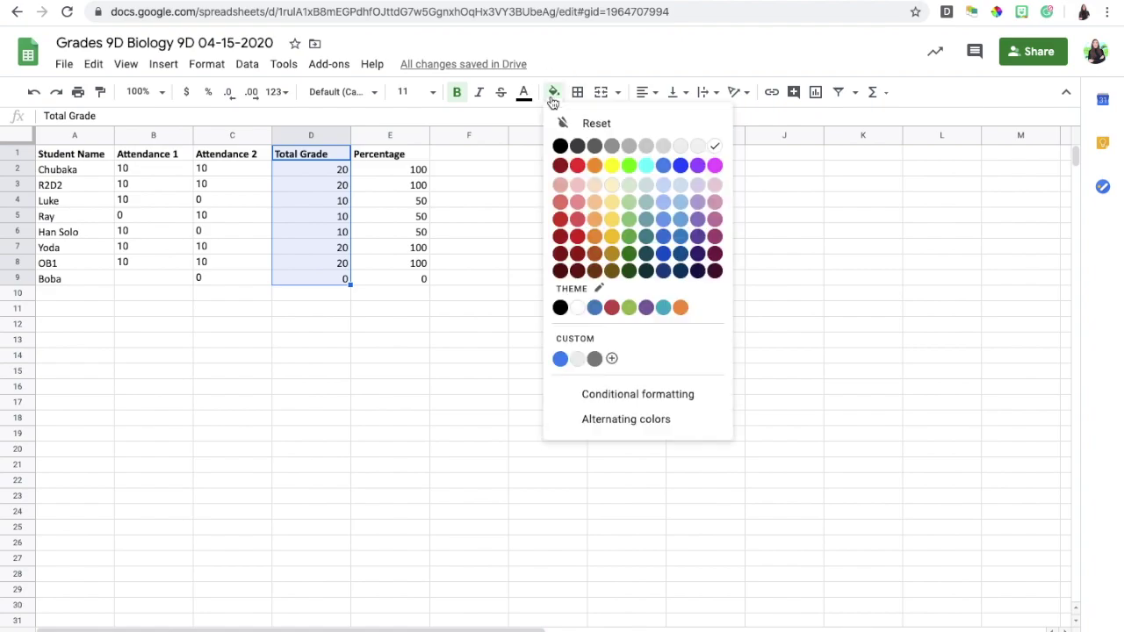
click(611, 183)
drag(401, 155, 396, 278)
click(555, 93)
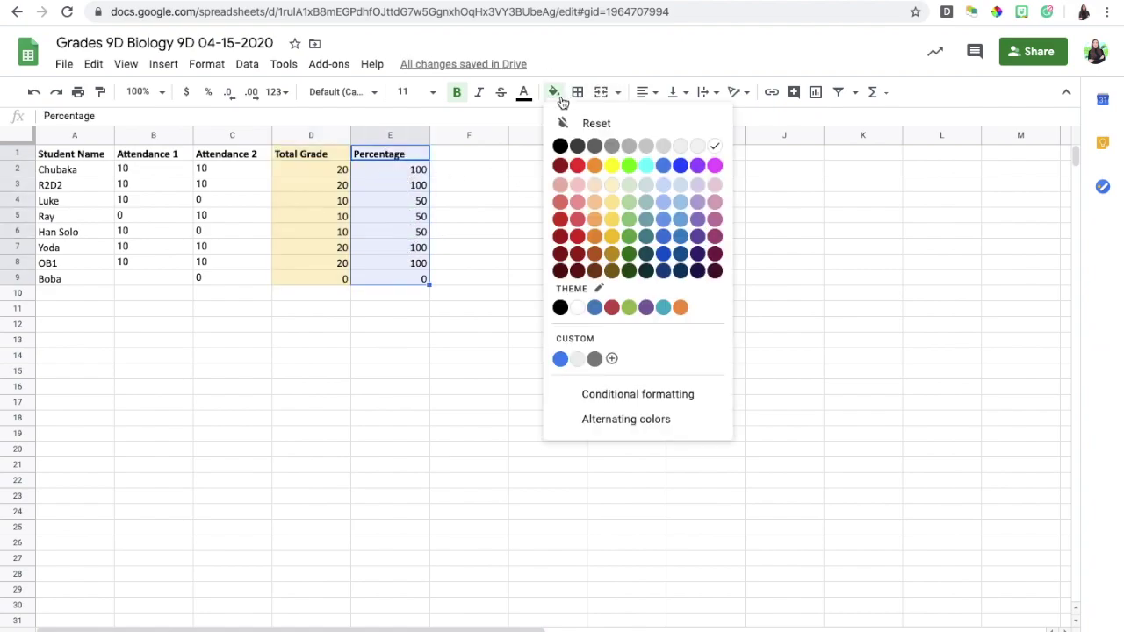
click(633, 182)
click(612, 325)
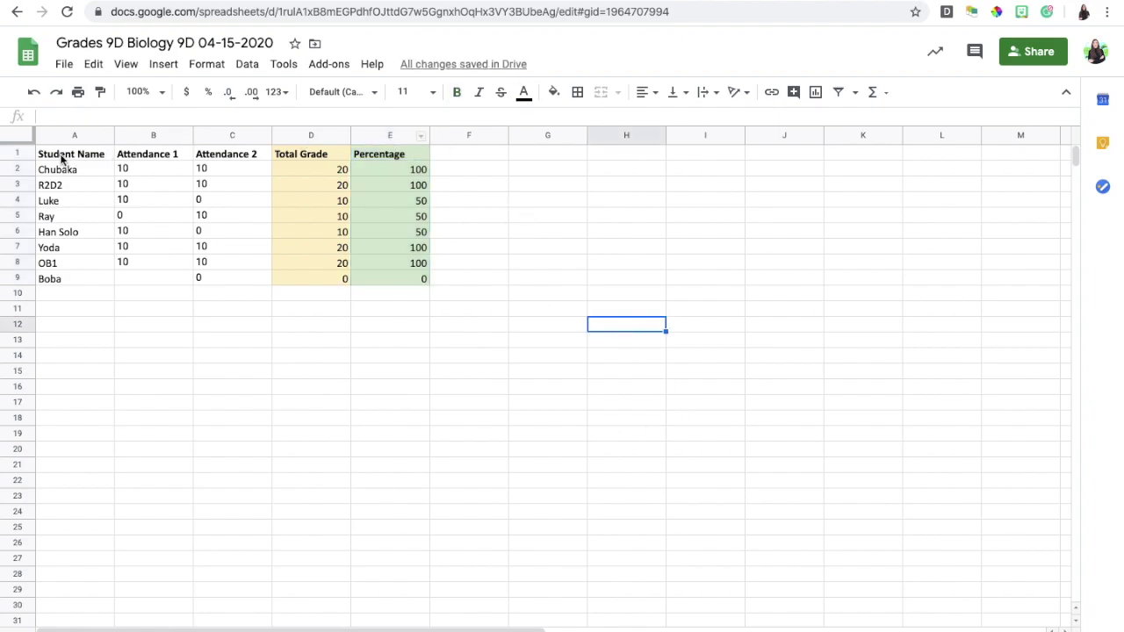
Step: Examine the students' total attendance grades in cells D2 to D9
click(582, 300)
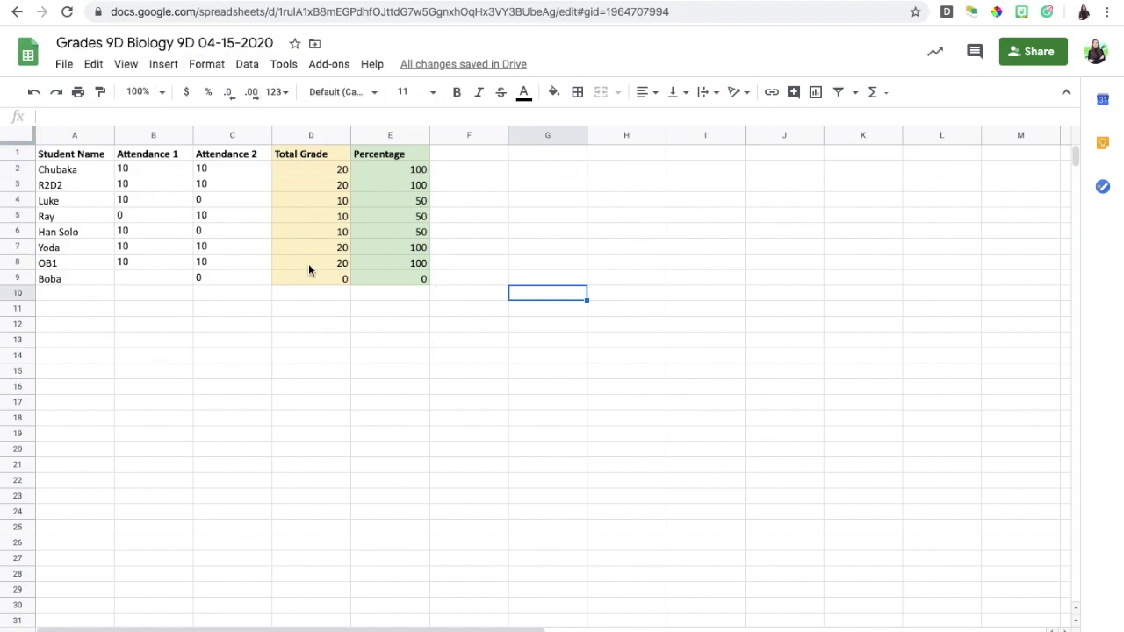
drag(329, 172, 316, 280)
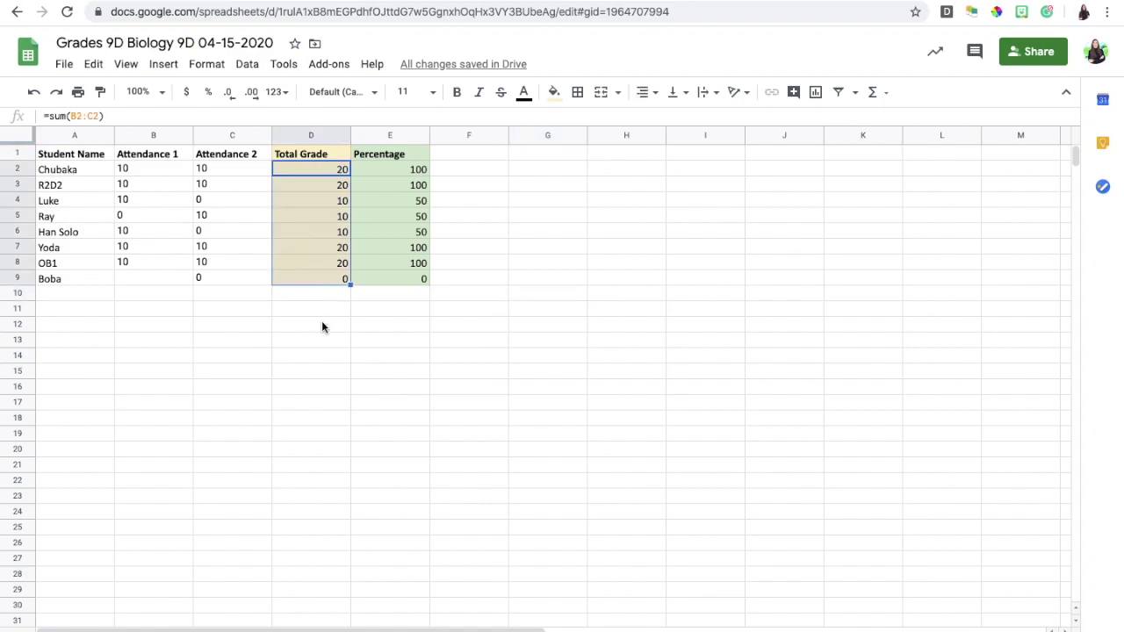
click(321, 326)
mouse_move(966, 2)
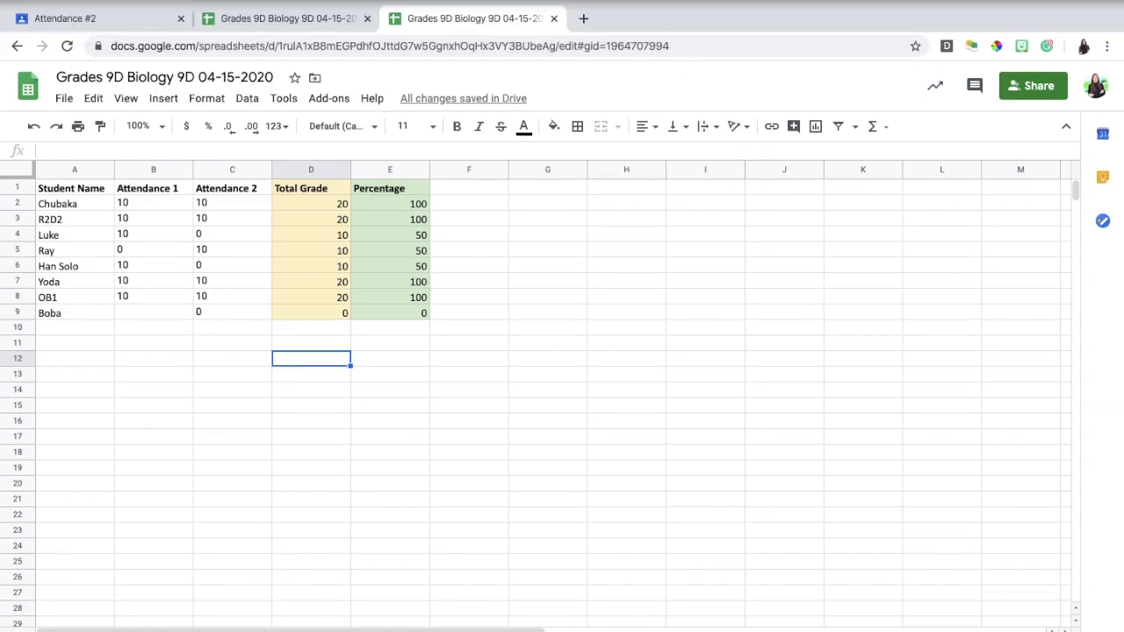
click(547, 293)
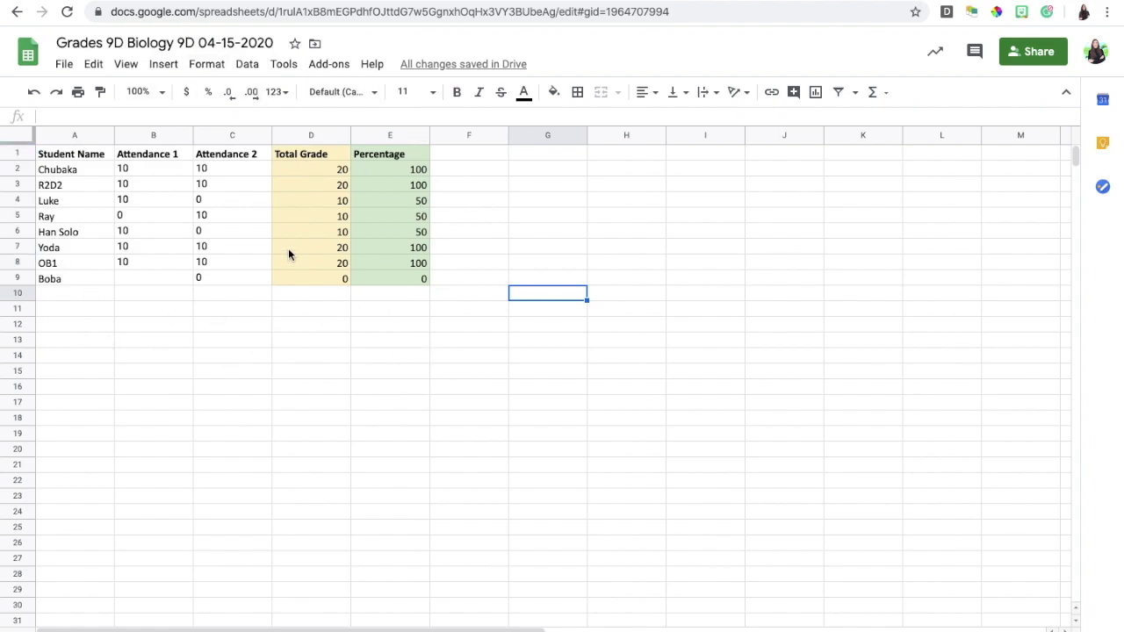
drag(330, 174, 317, 290)
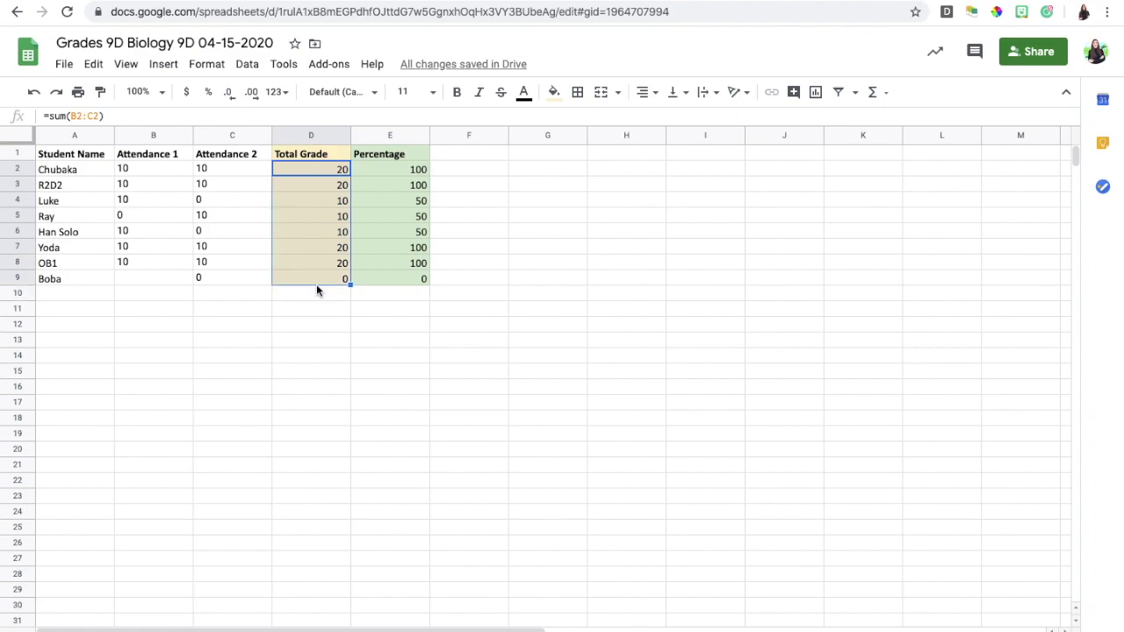
click(322, 327)
mouse_move(962, 2)
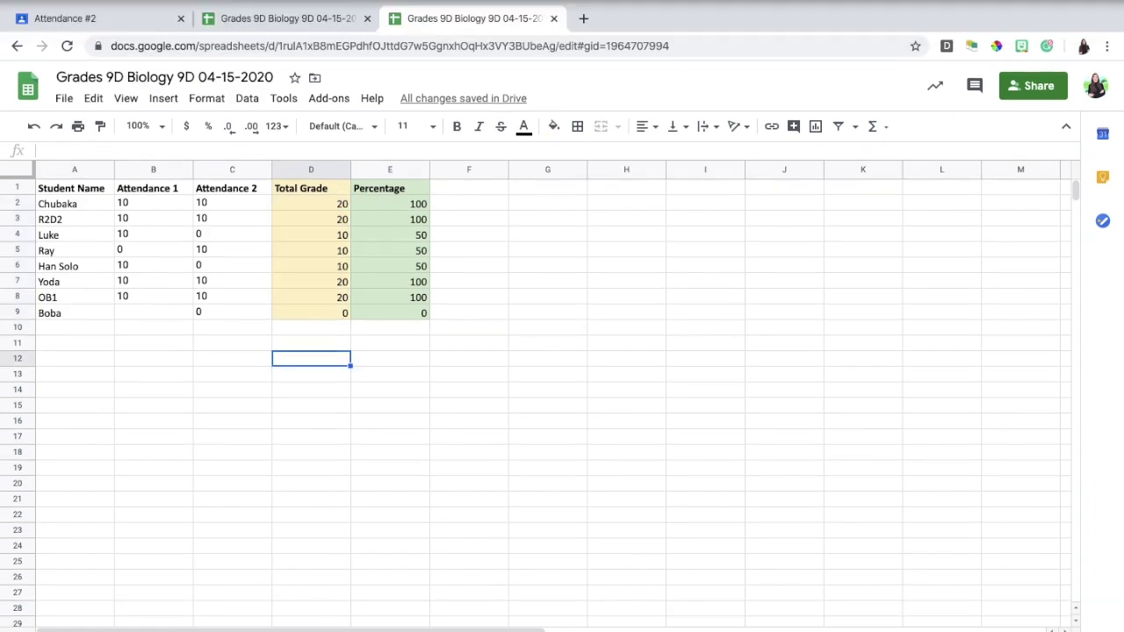